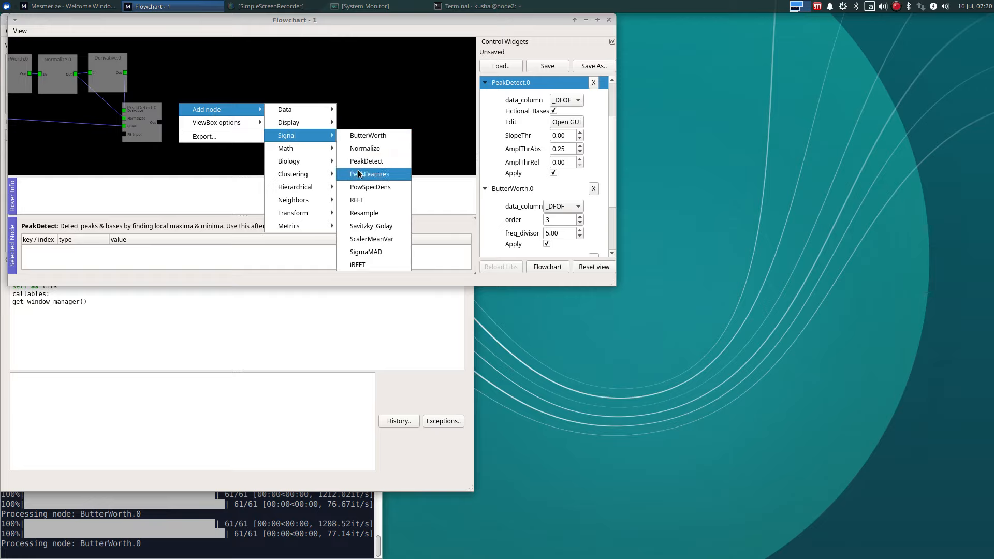
Step: Add a PeakFeatures node beside PeakDetect and connect the PeakDetect output to its input
click(361, 175)
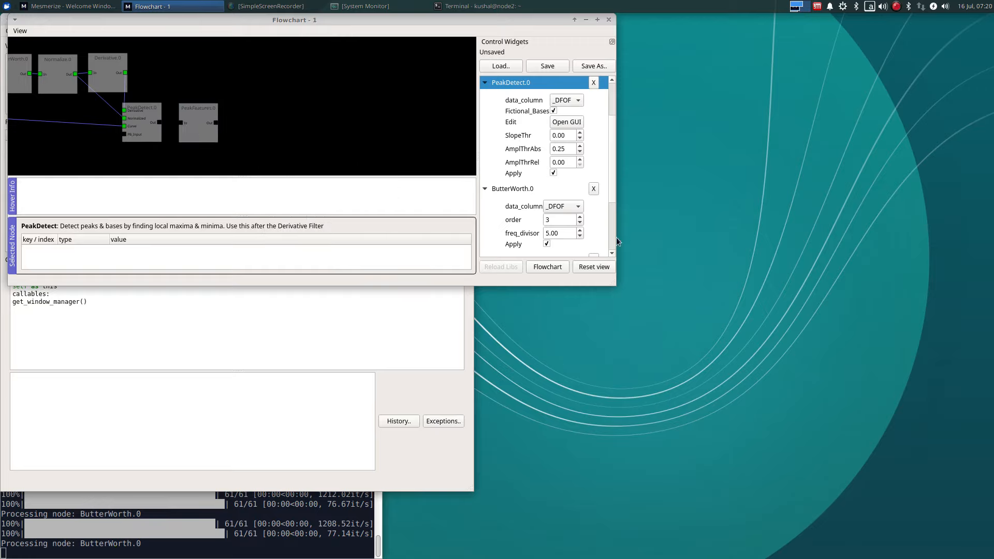
scroll(611, 241, down, 3)
click(545, 251)
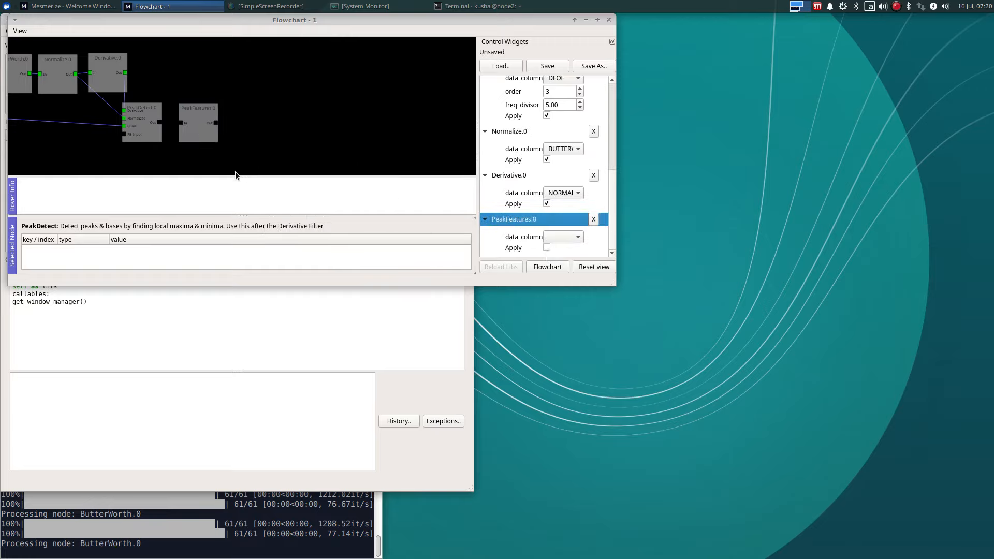
drag(158, 122, 181, 124)
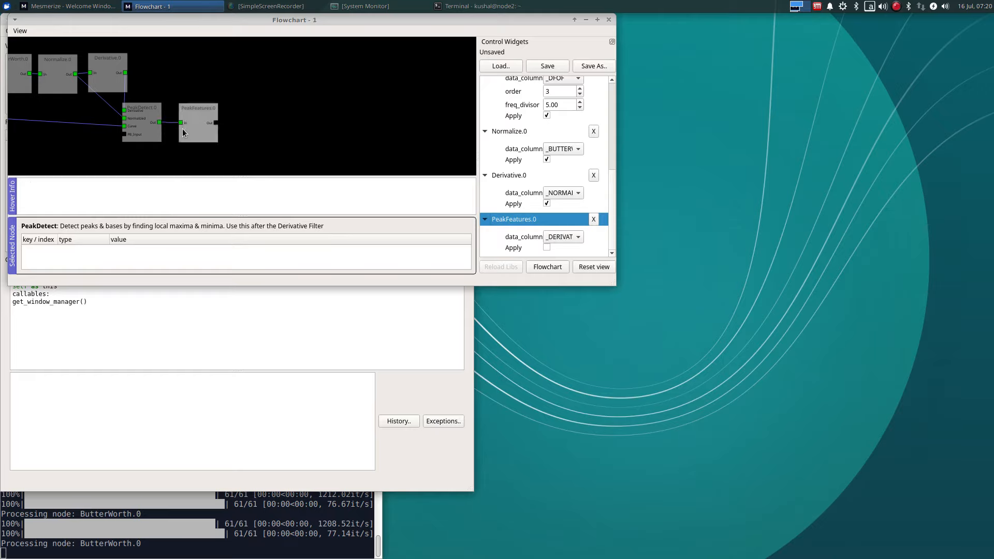
click(184, 133)
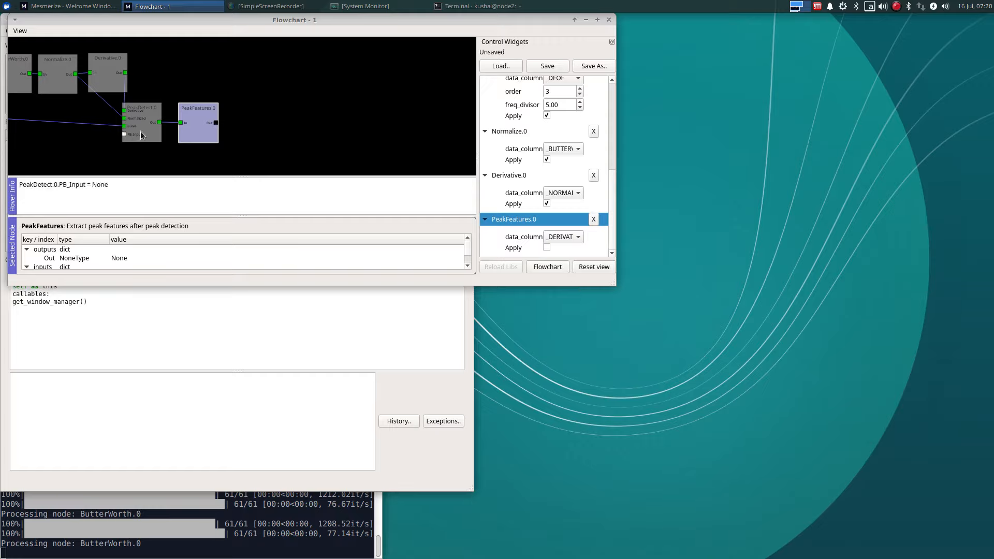
Step: Set the PeakFeatures node's data column to _DFOF and apply the node
mouse_move(153, 123)
click(570, 236)
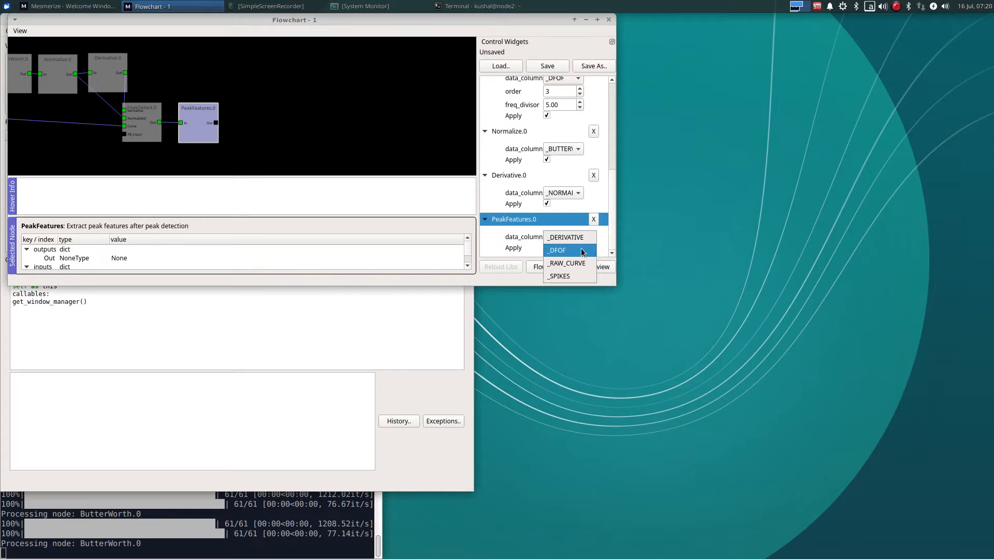
click(583, 251)
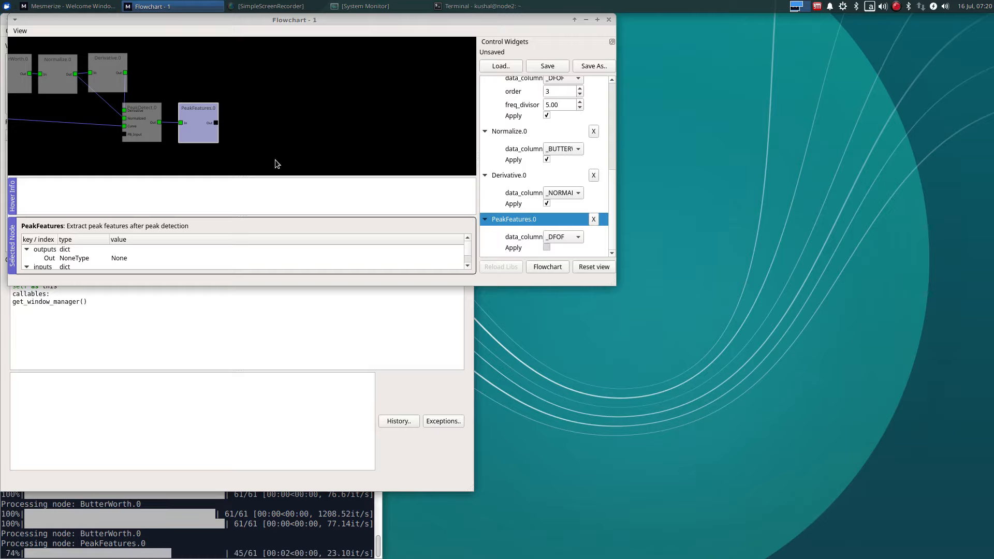
Step: Add a BeeswarmPlots display node and connect the PeakFeatures output to its input
right_click(233, 106)
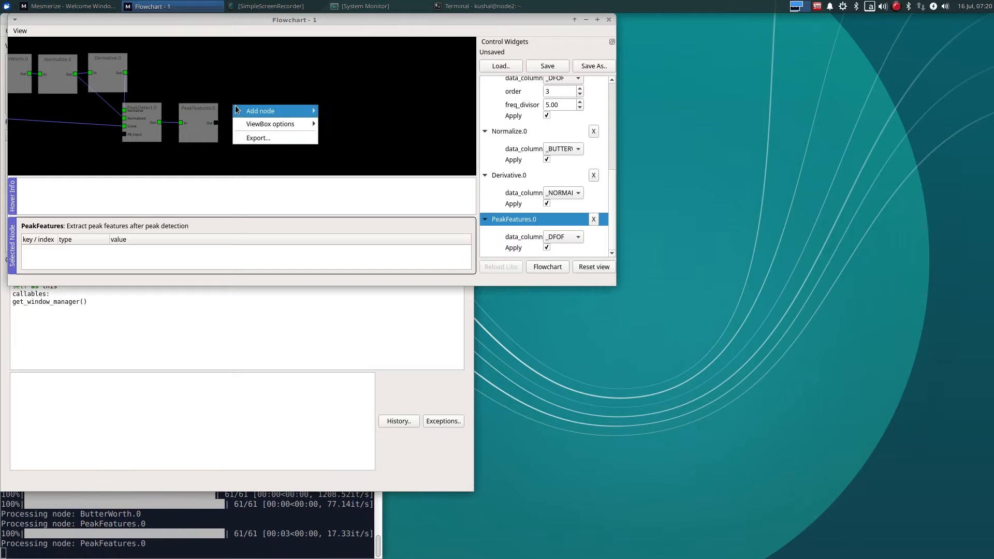
mouse_move(238, 111)
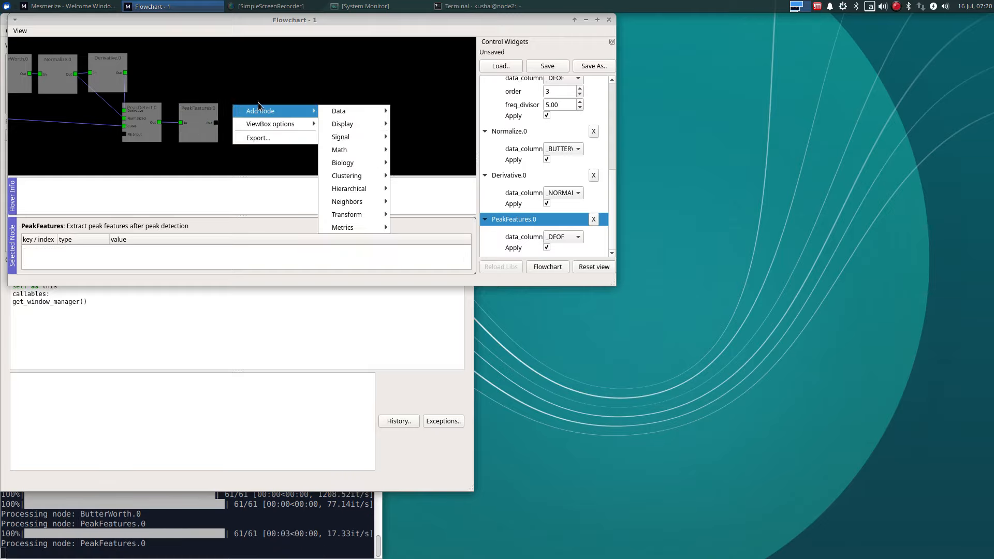
mouse_move(358, 124)
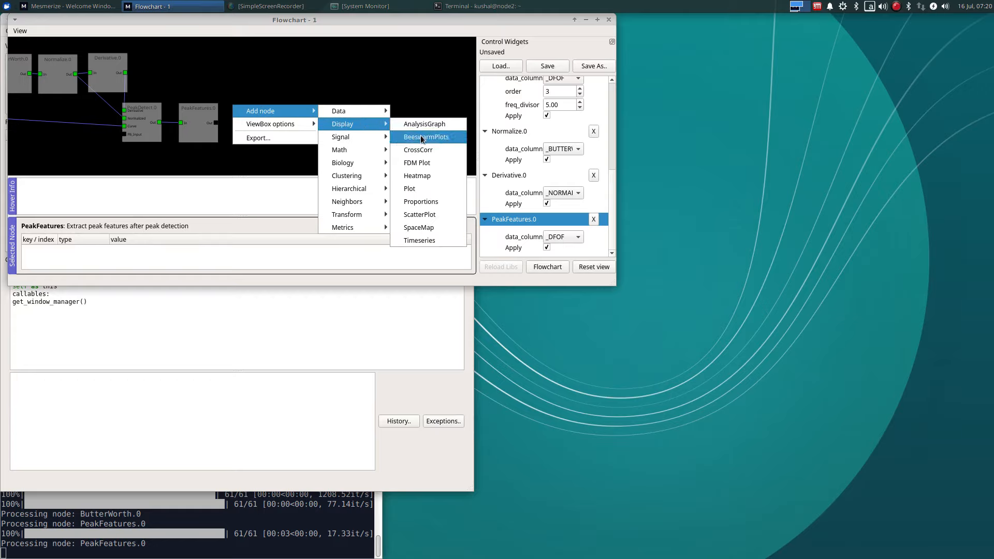
click(422, 137)
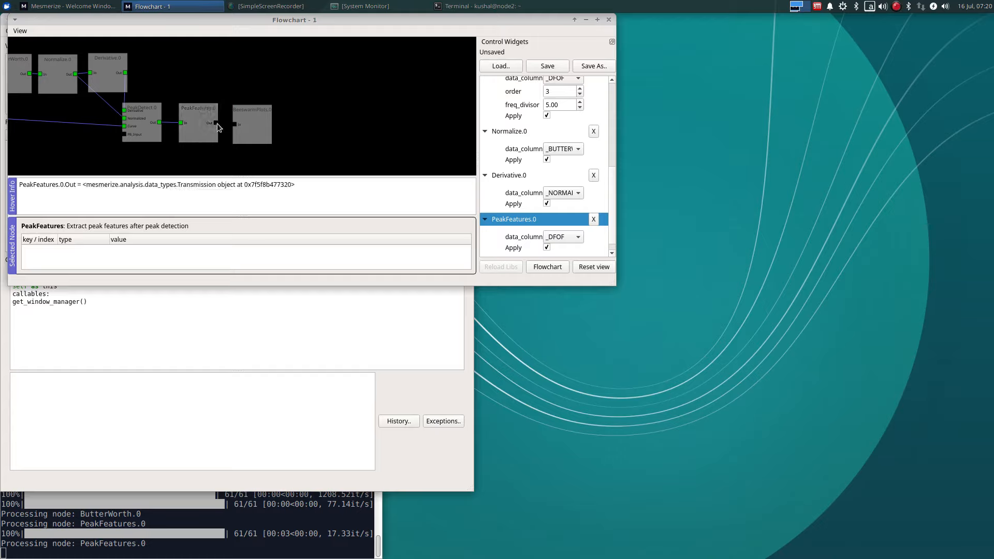
drag(215, 123, 234, 124)
click(243, 128)
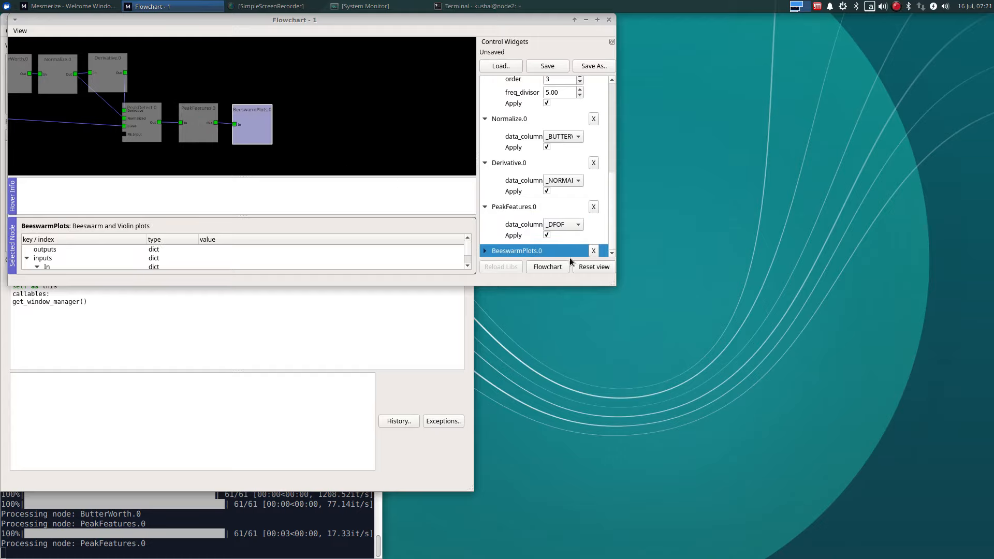
Step: Apply the BeeswarmPlots node with its plot window open, and enlarge that window to fill most of the screen
scroll(568, 255, down, 1)
click(539, 237)
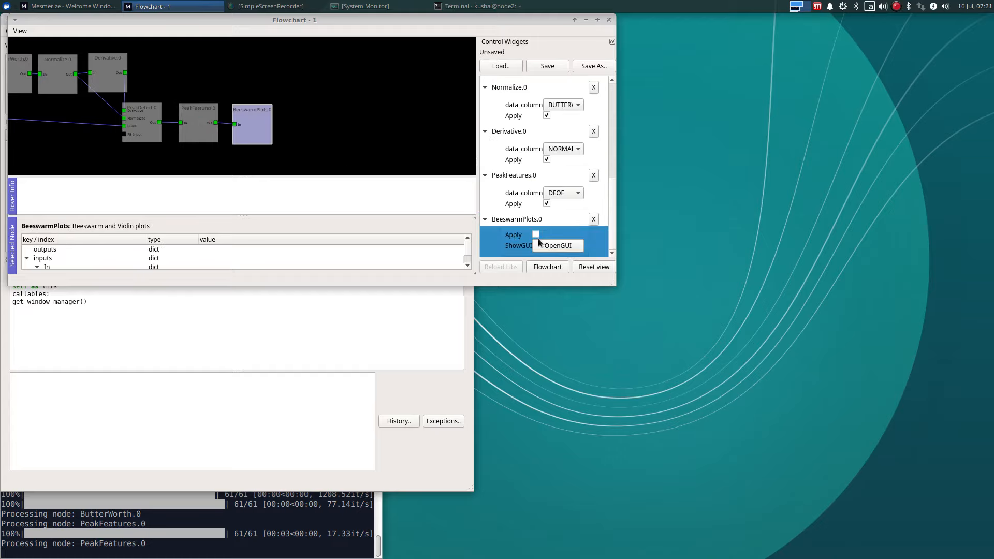
click(399, 151)
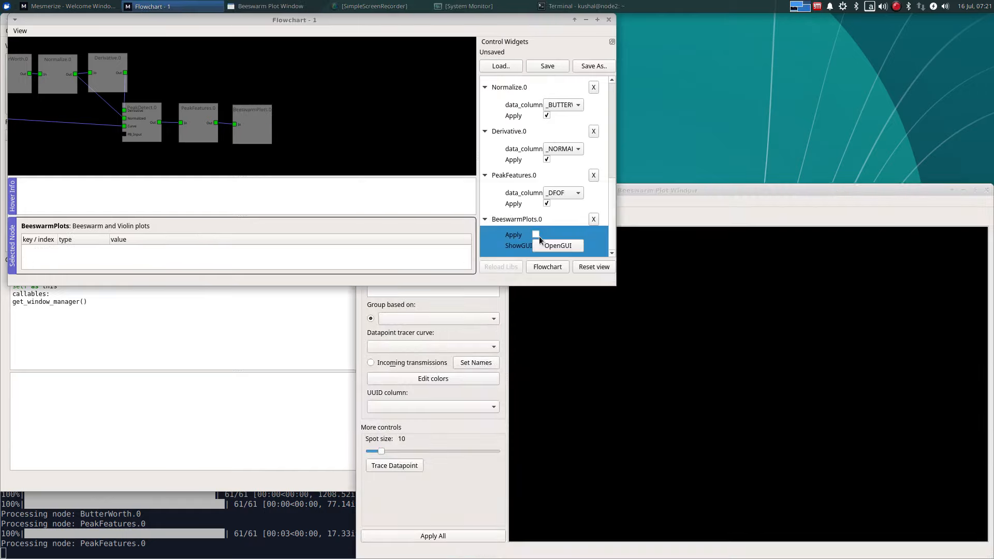
click(537, 235)
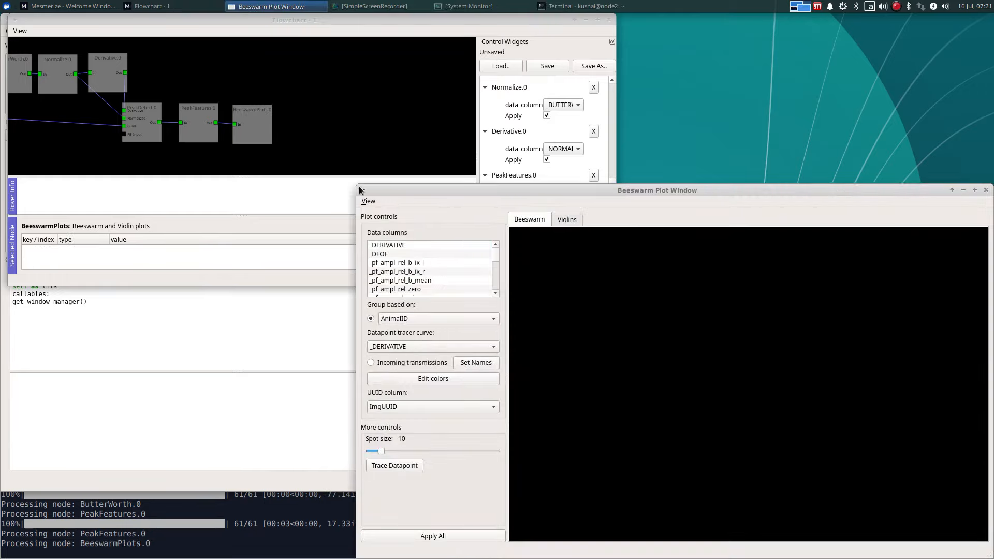
drag(361, 190, 44, 39)
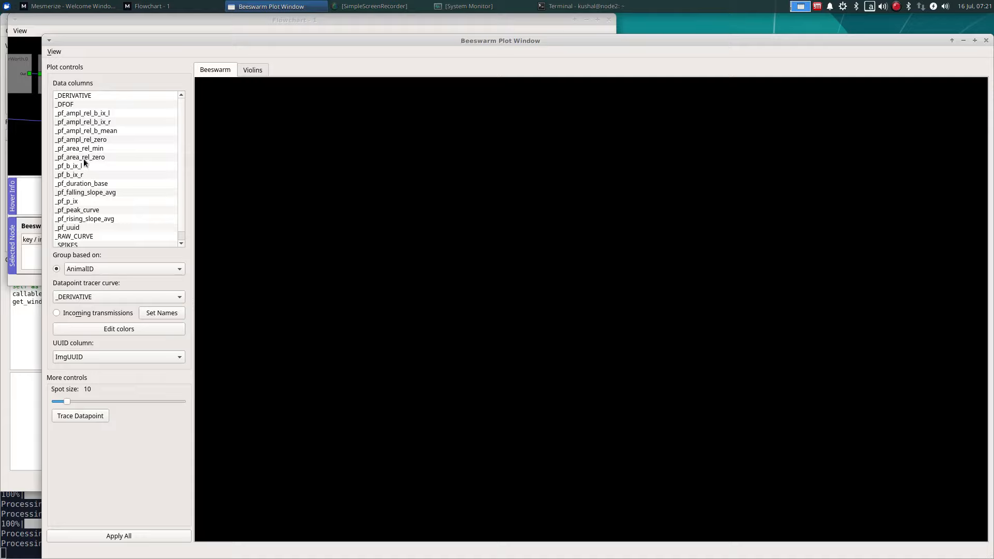
click(70, 113)
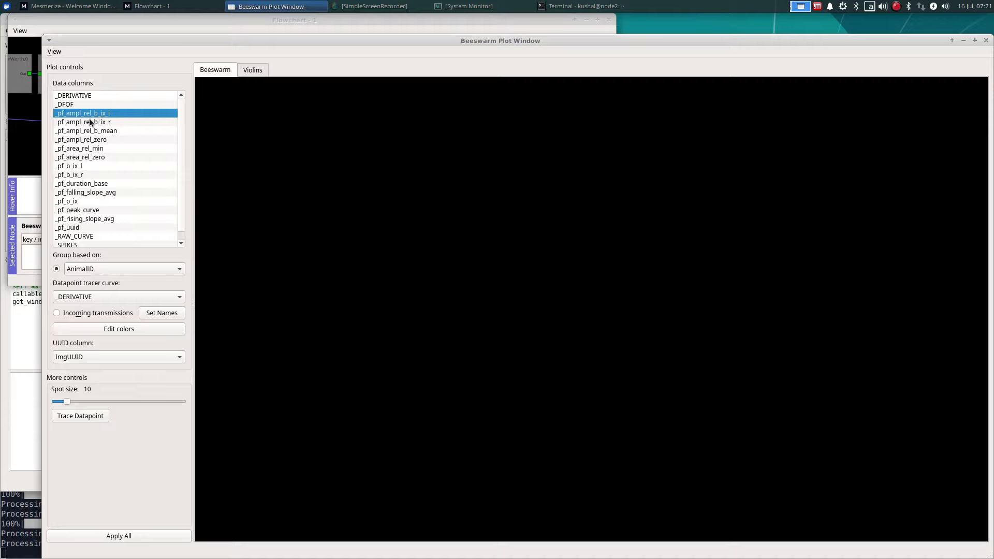
click(83, 122)
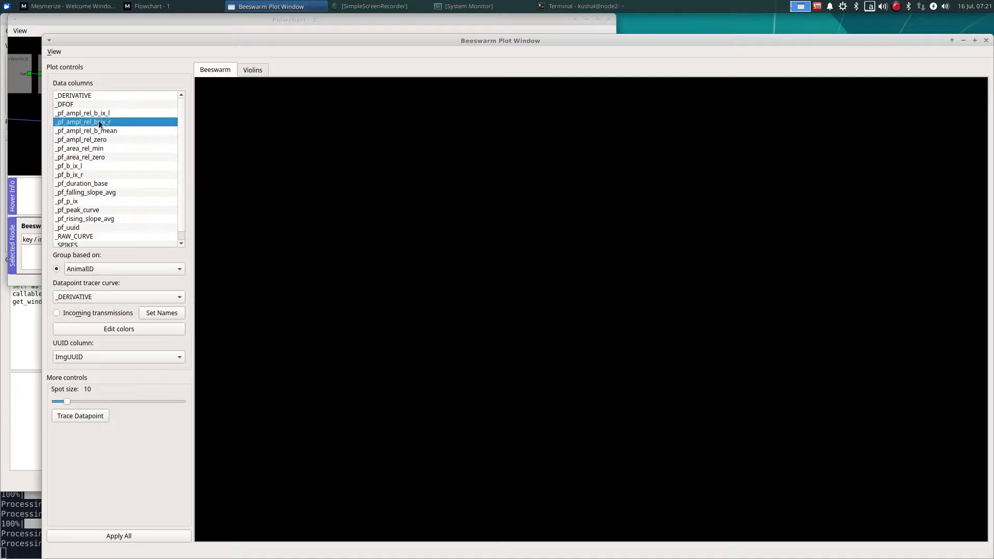
click(102, 131)
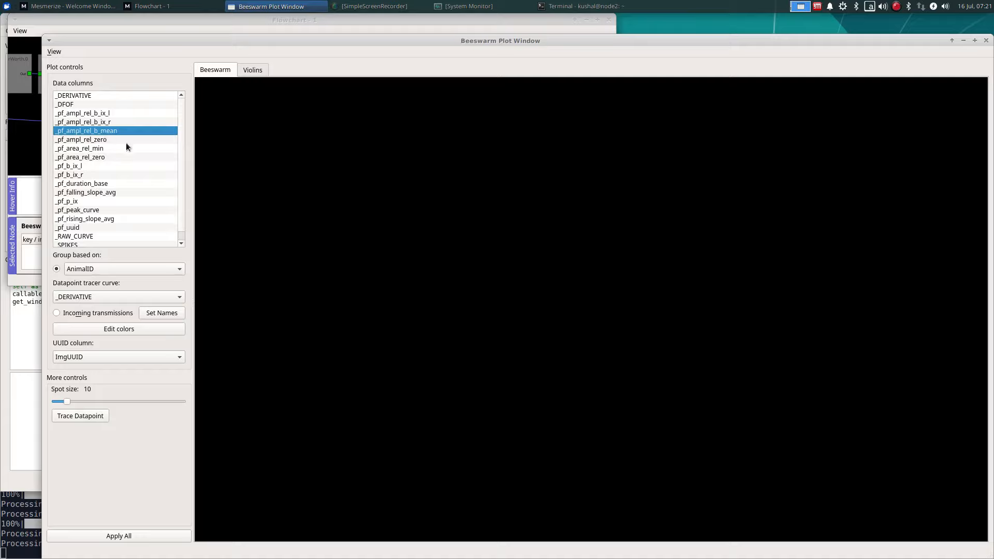
Step: Select the data columns _pf_ampl_rel_zero, _pf_area_rel_min, _pf_area_rel_zero, _pf_duration_base, _pf_falling_slope_avg and _pf_rising_slope_avg for plotting
click(114, 140)
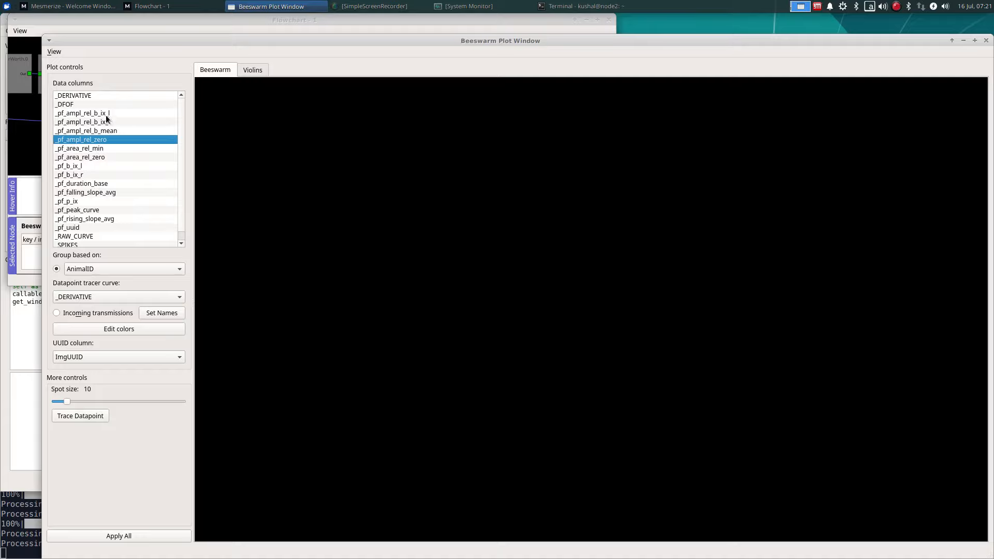
click(103, 148)
click(107, 158)
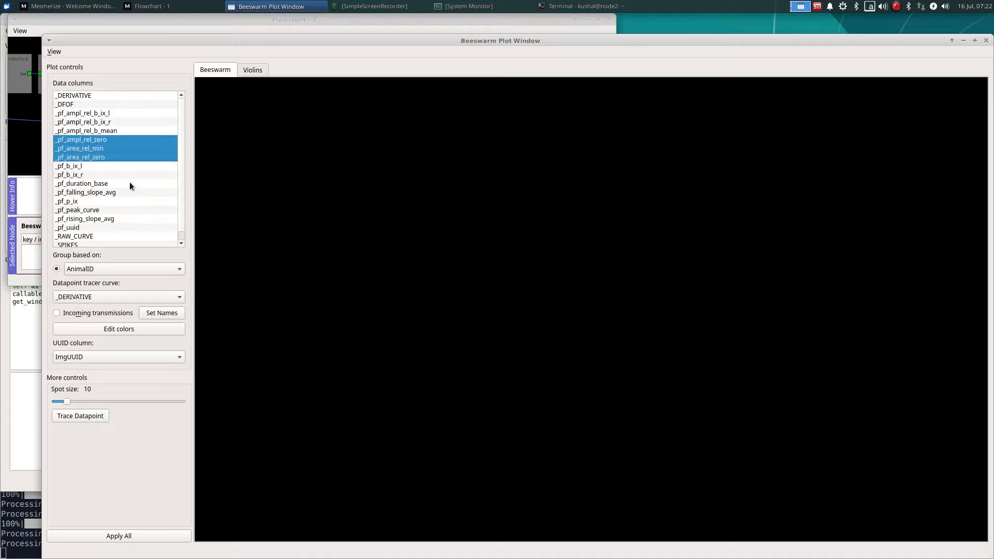
click(125, 193)
click(121, 185)
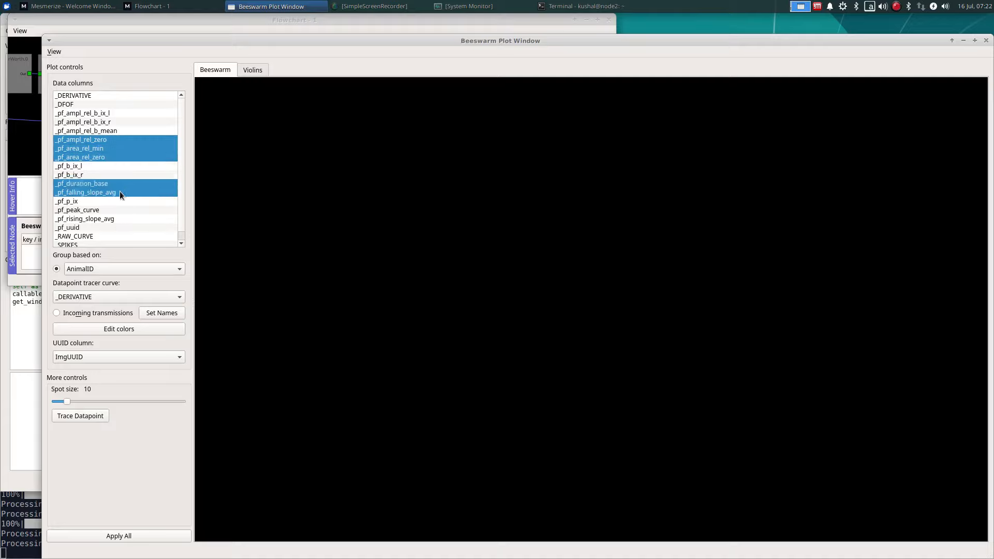
click(121, 219)
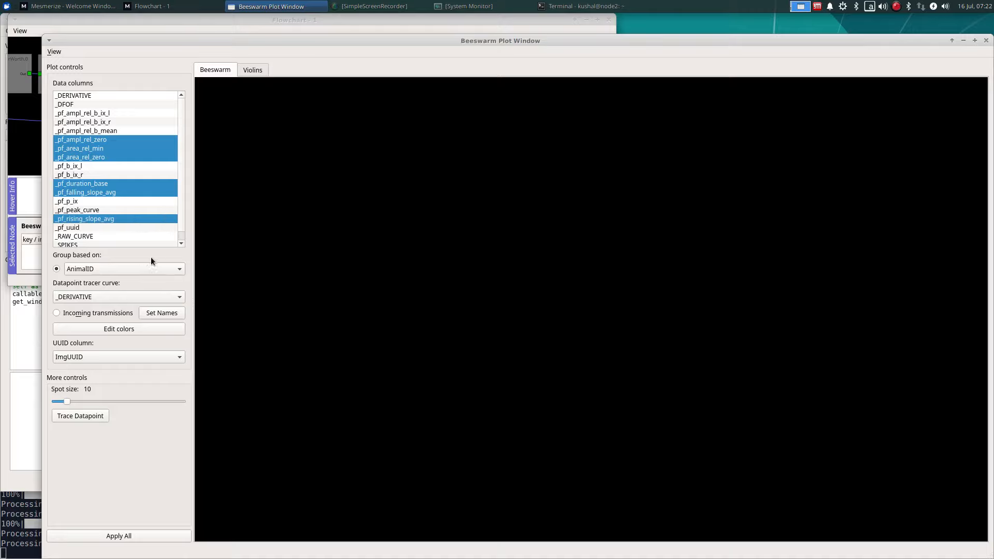
Step: Group the plots by anatomical_pos and set the datapoint tracer curve to _DFOF
click(104, 269)
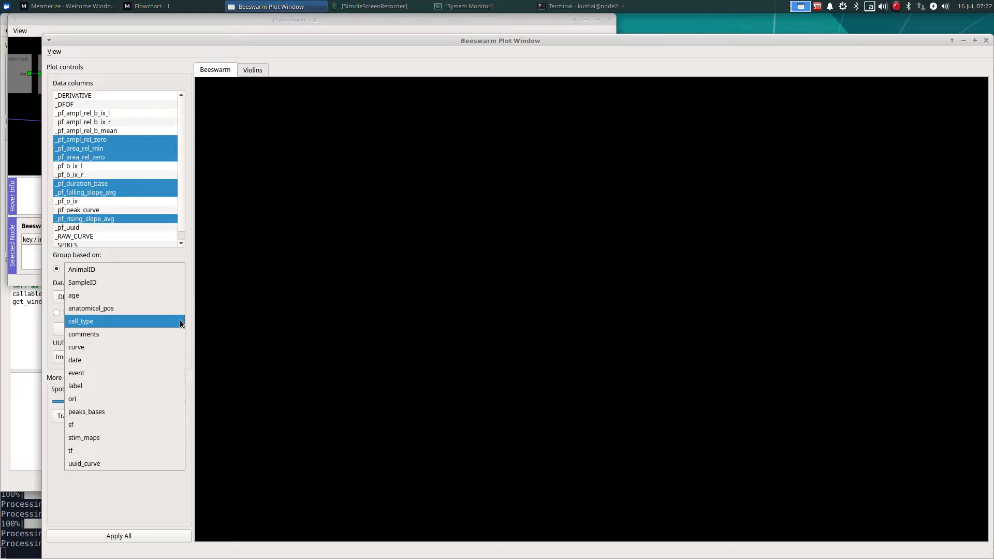
click(141, 309)
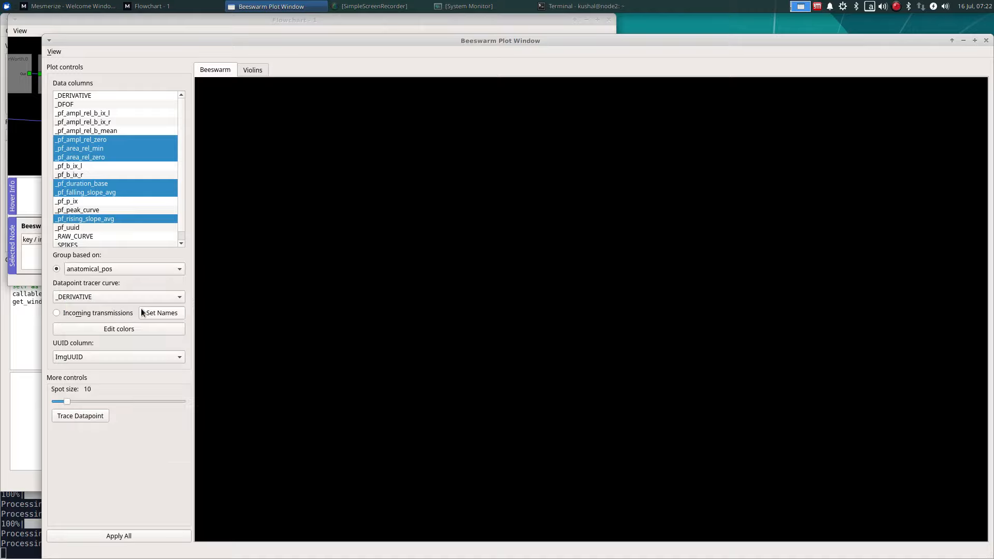
click(158, 295)
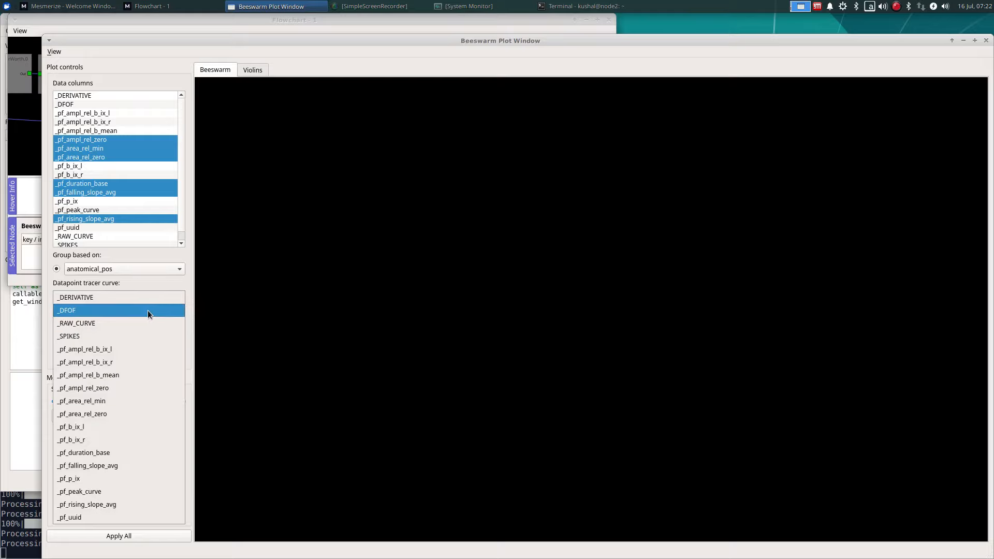
click(148, 311)
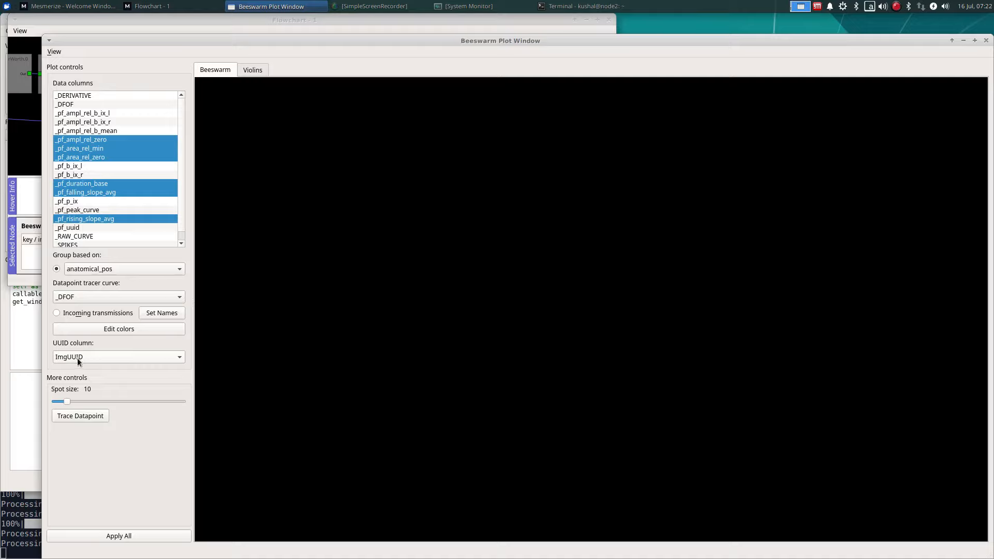
Step: Set the UUID column to _pf_uuid and apply all settings to generate the plots
click(141, 356)
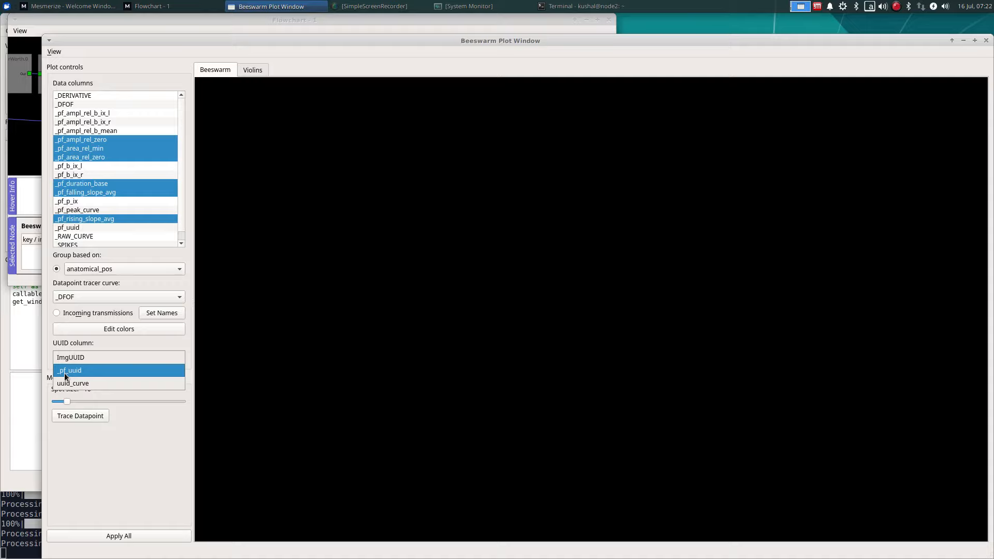
click(91, 370)
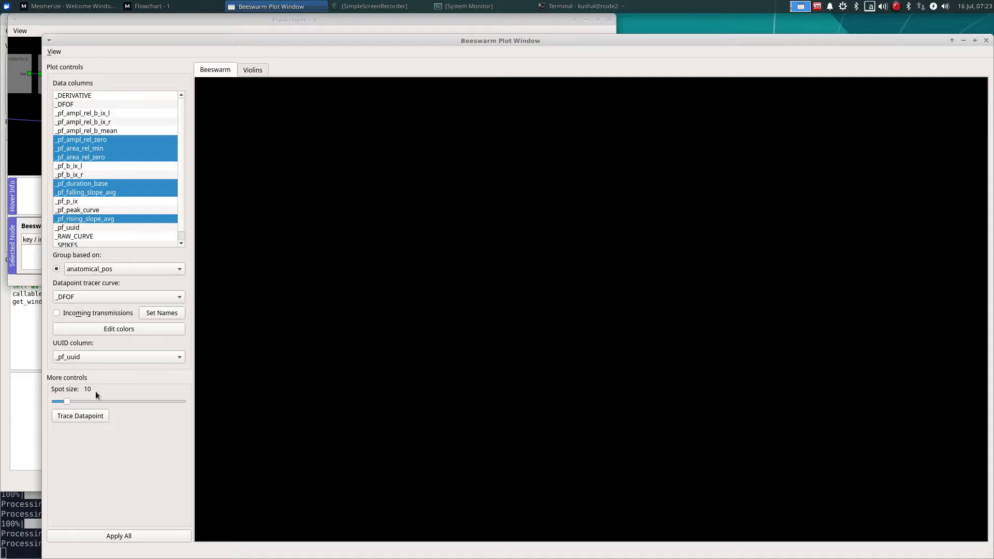
click(120, 536)
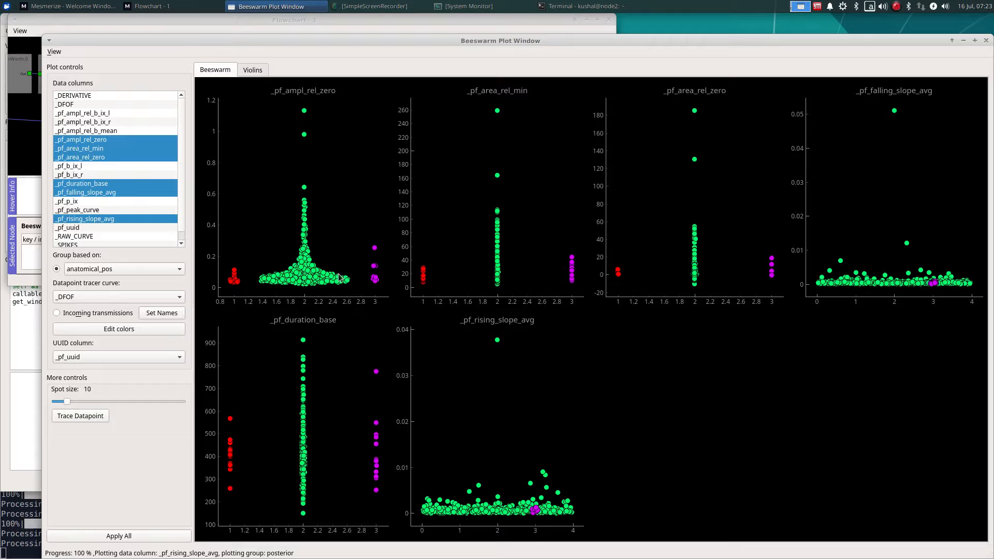
Step: Compare the violin plots with the beeswarm plots of the selected peak features
click(250, 73)
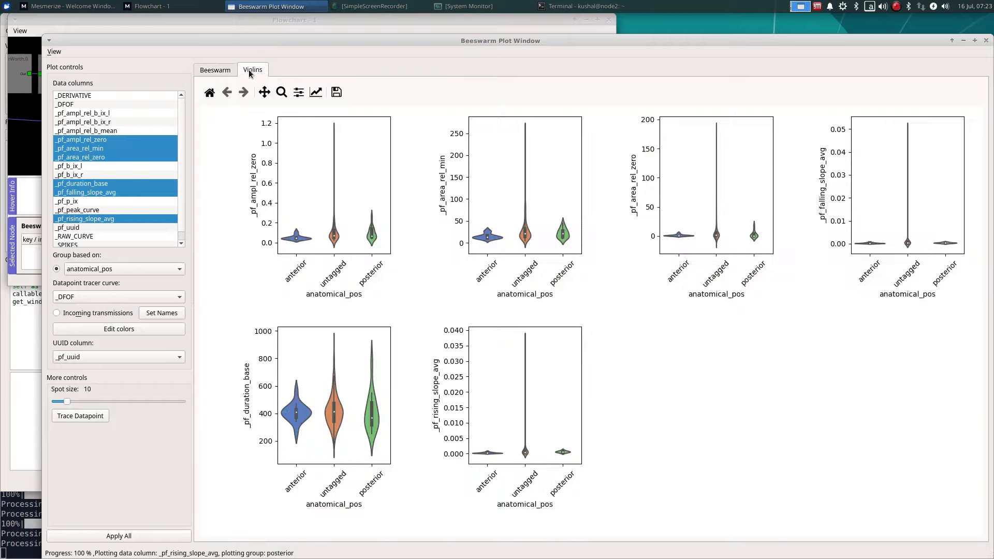
click(223, 73)
click(246, 72)
click(217, 73)
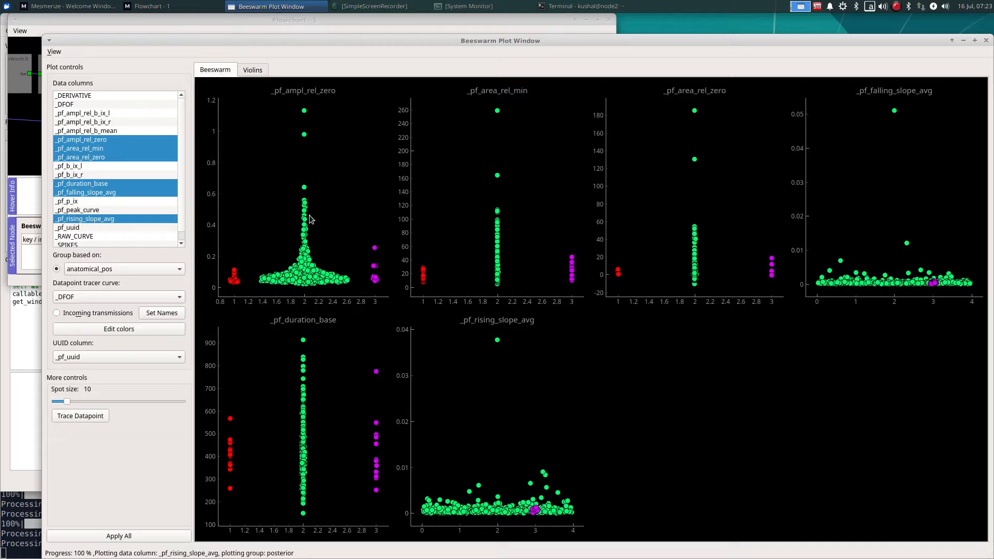
Step: Apply a tight layout to the violin plots' subplots and close the layout settings
click(249, 69)
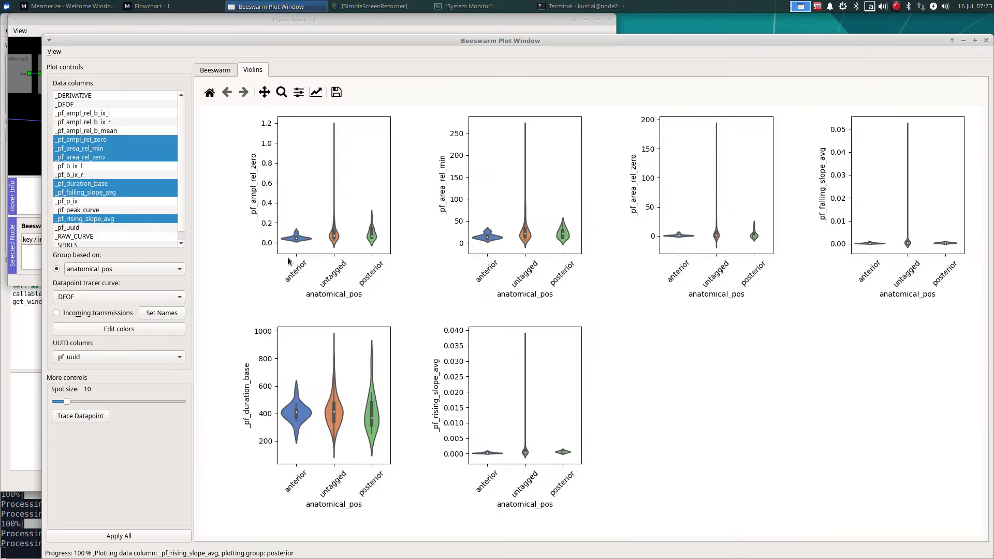
click(299, 92)
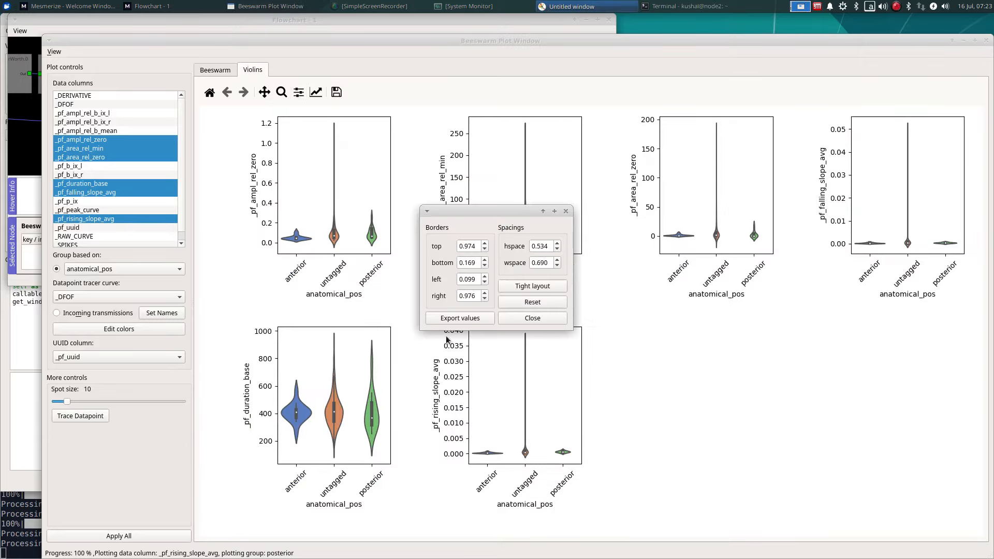
click(541, 285)
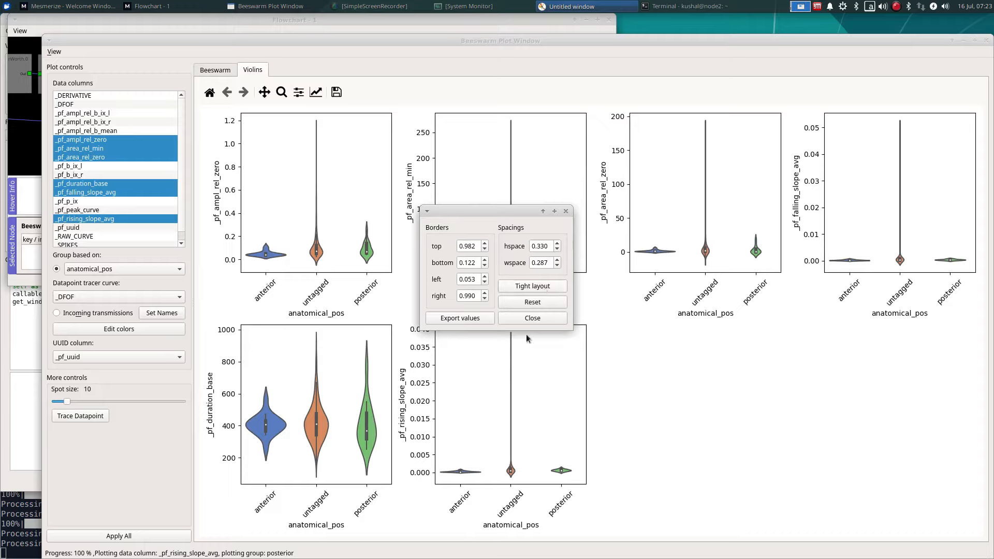
click(542, 318)
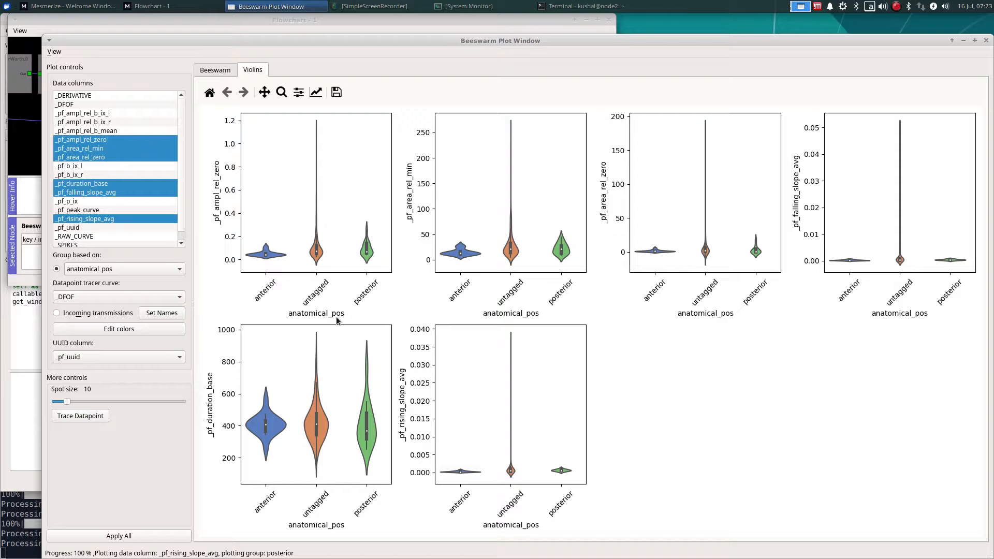
Step: Compare the beeswarm plots with the violin plots across the groups, ending on the beeswarm plots
click(206, 72)
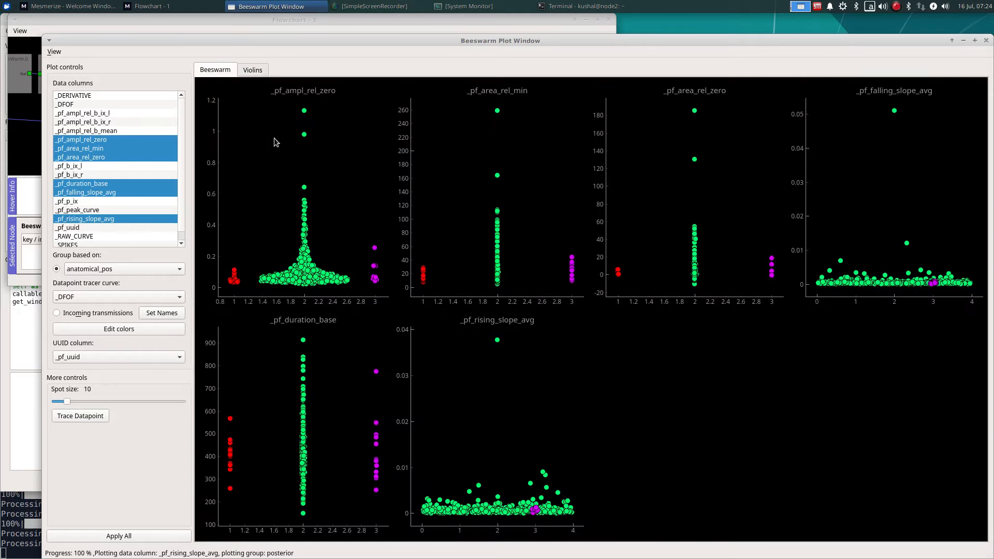
click(260, 73)
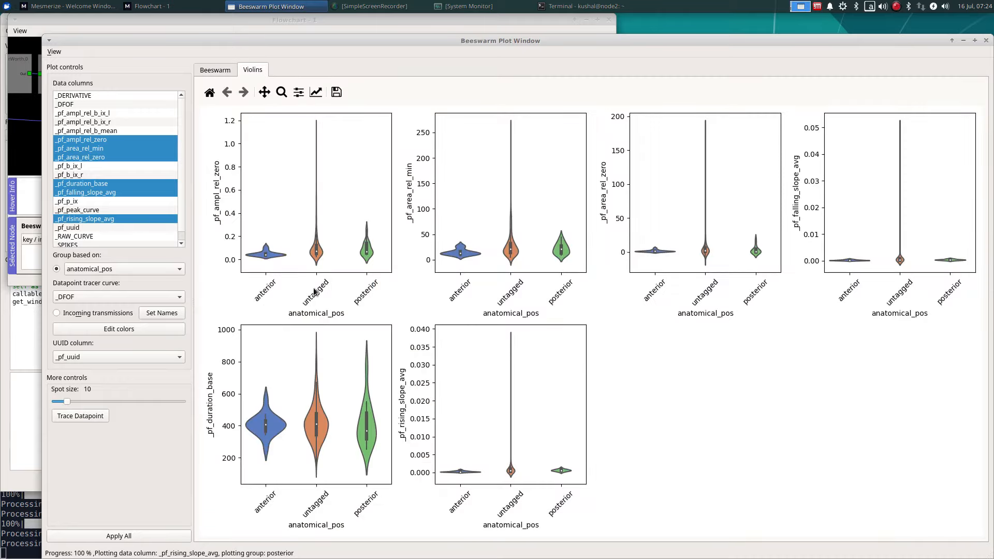
click(212, 68)
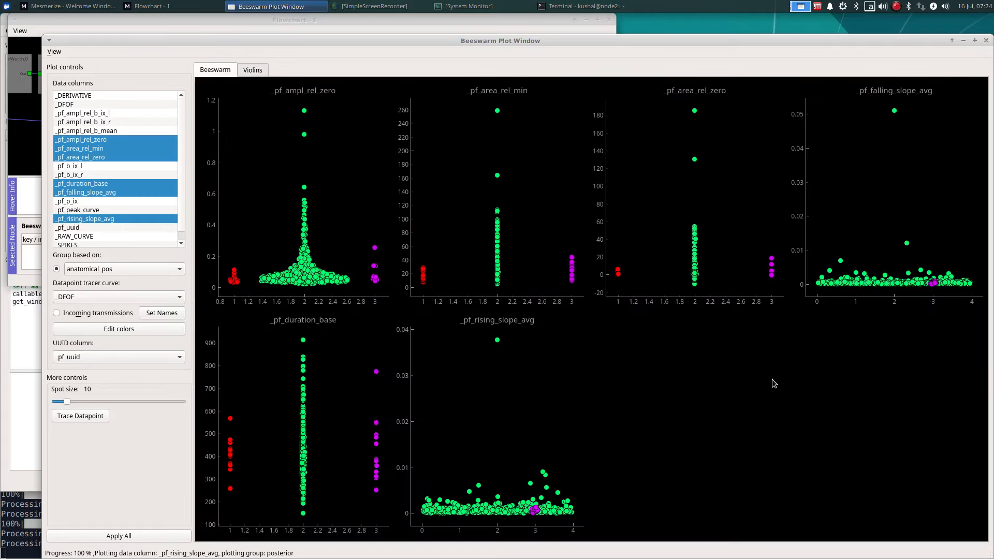
Step: Open the live datapoint tracer and move the beeswarm plot window clear of it
click(58, 53)
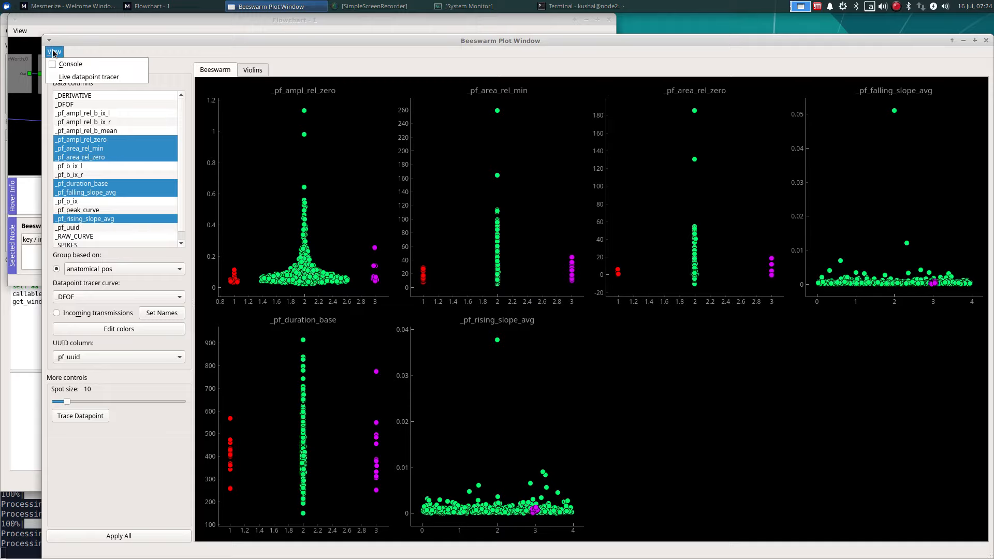
click(72, 78)
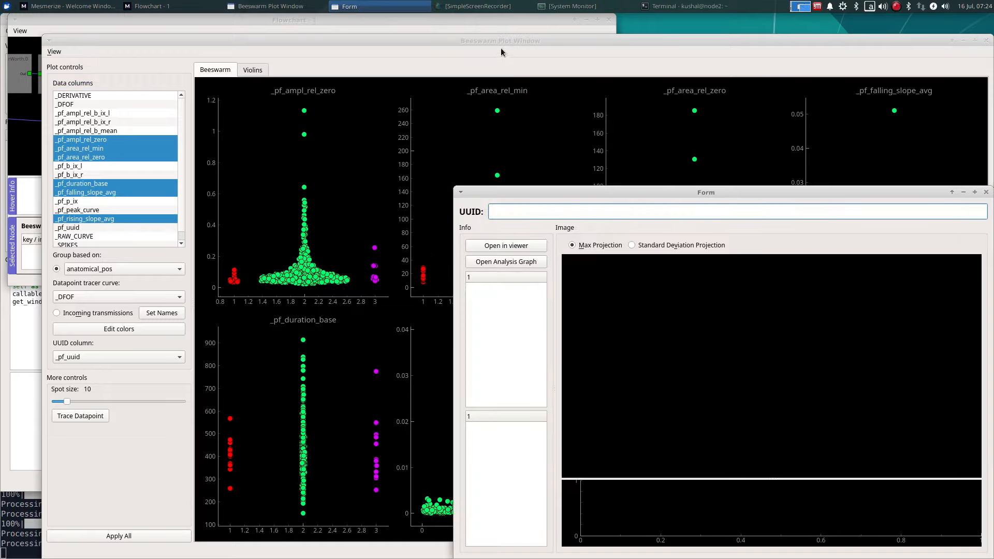
drag(497, 42, 455, 21)
click(733, 553)
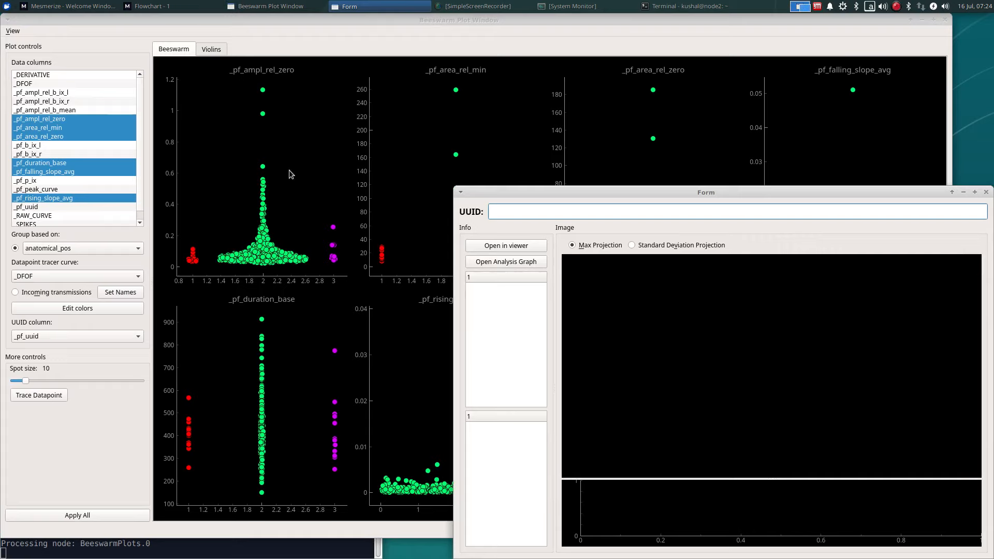
Step: Trace the second-highest _pf_ampl_rel_zero datapoint and show its image as a standard deviation projection
click(263, 115)
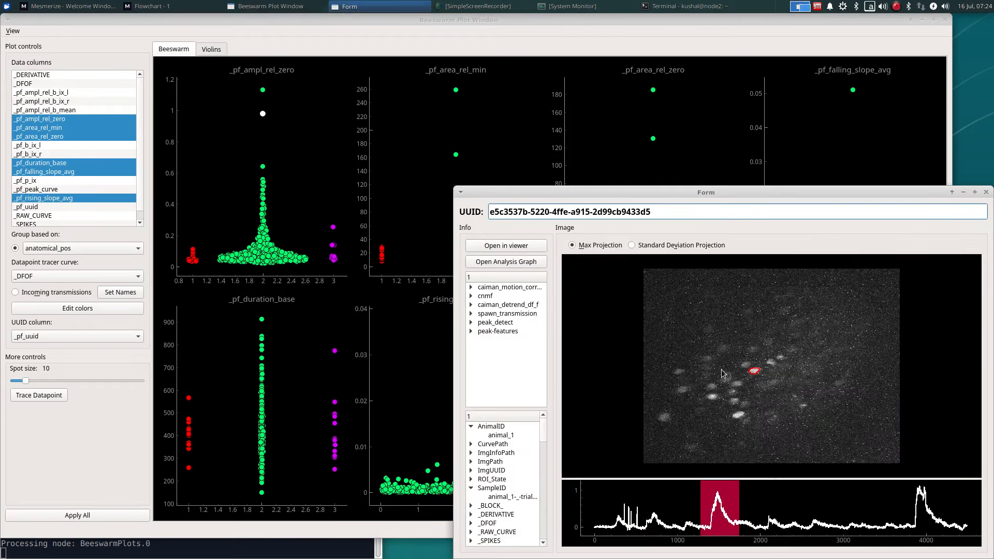
click(688, 245)
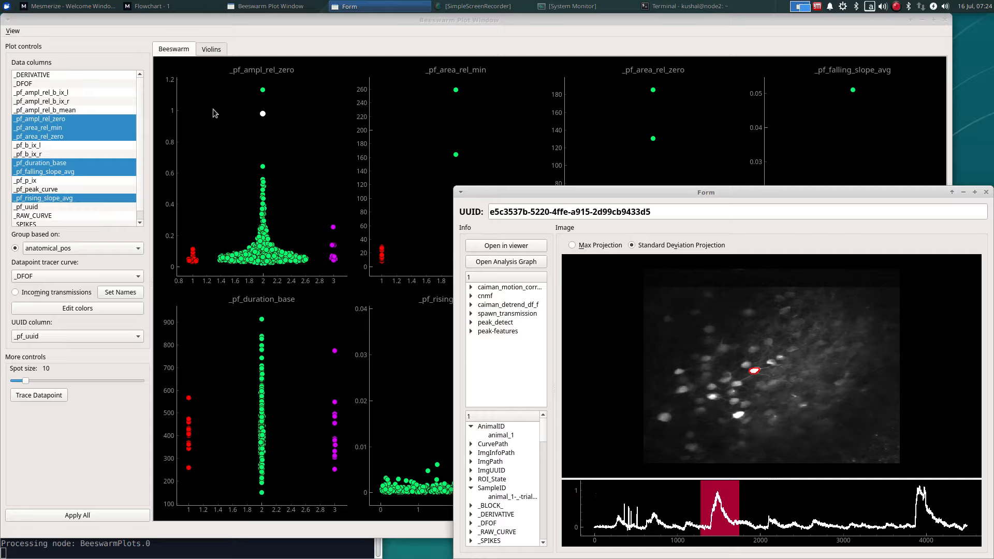
Step: Shrink the beeswarm plot window to uncover the tracer's image and curve, and trace the highest _pf_ampl_rel_zero datapoint
click(266, 85)
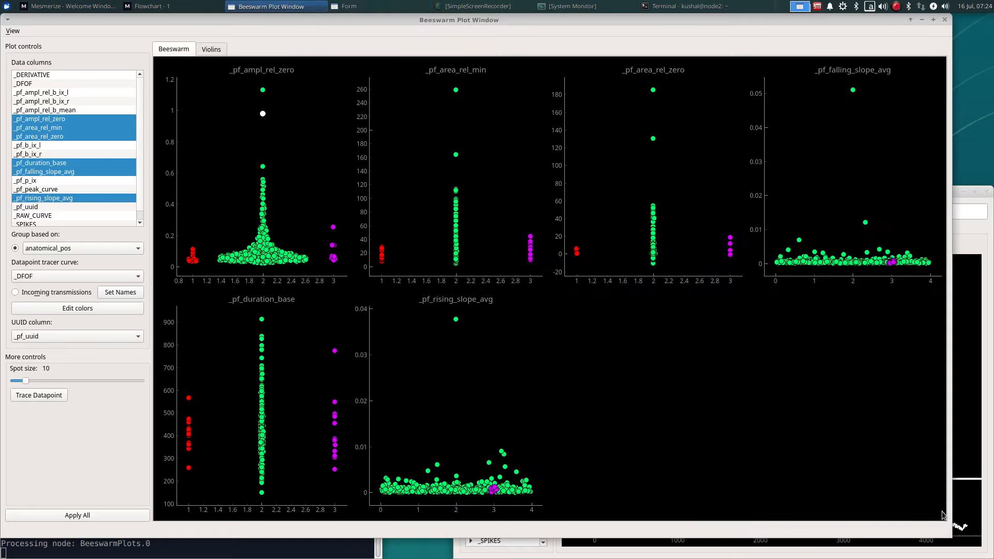
drag(953, 538, 607, 350)
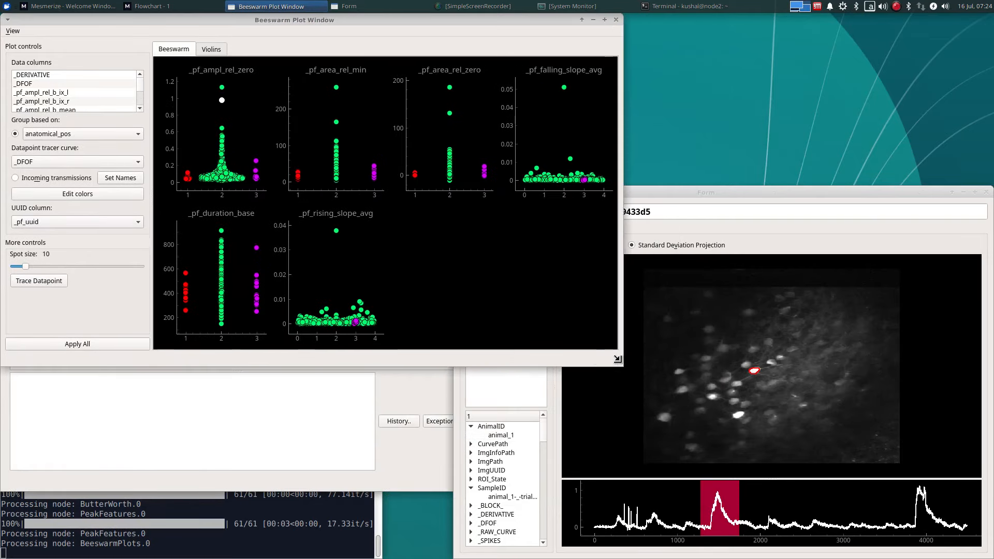
click(222, 87)
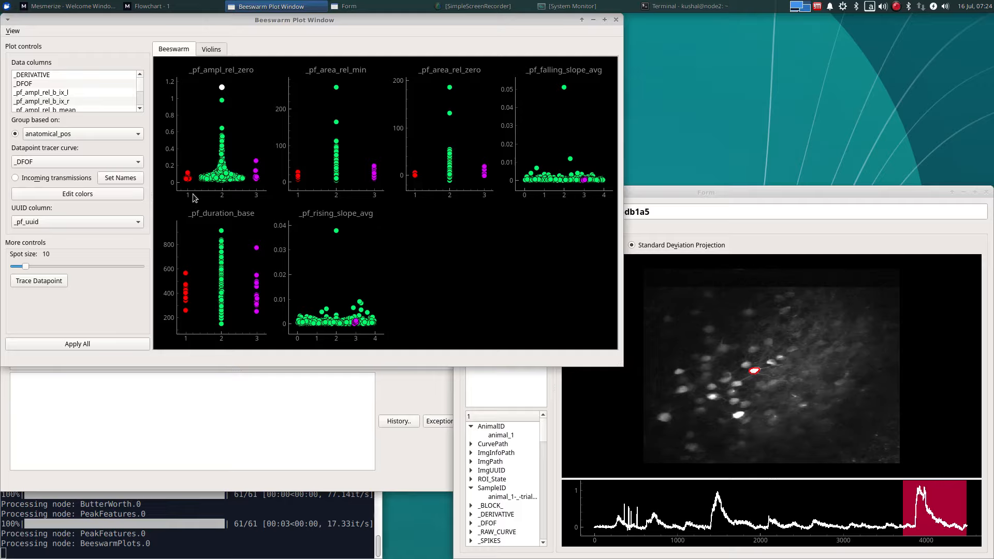
Step: Trace the highest datapoint of the magenta group in the _pf_ampl_rel_zero plot
scroll(264, 167, up, 3)
scroll(256, 158, up, 2)
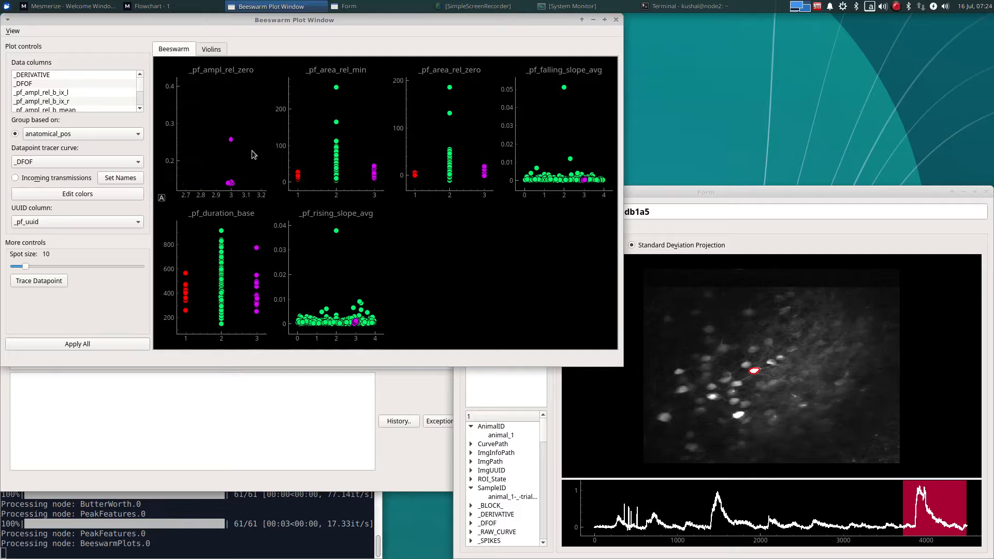
click(226, 119)
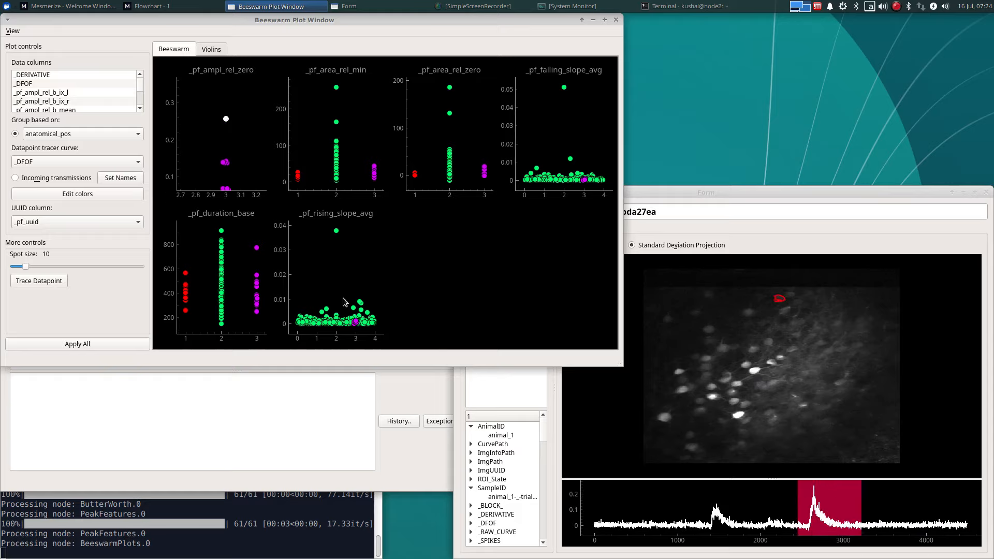
Step: Trace two neighbouring datapoints near the edge of the green group in the _pf_ampl_rel_zero plot
drag(231, 178, 325, 149)
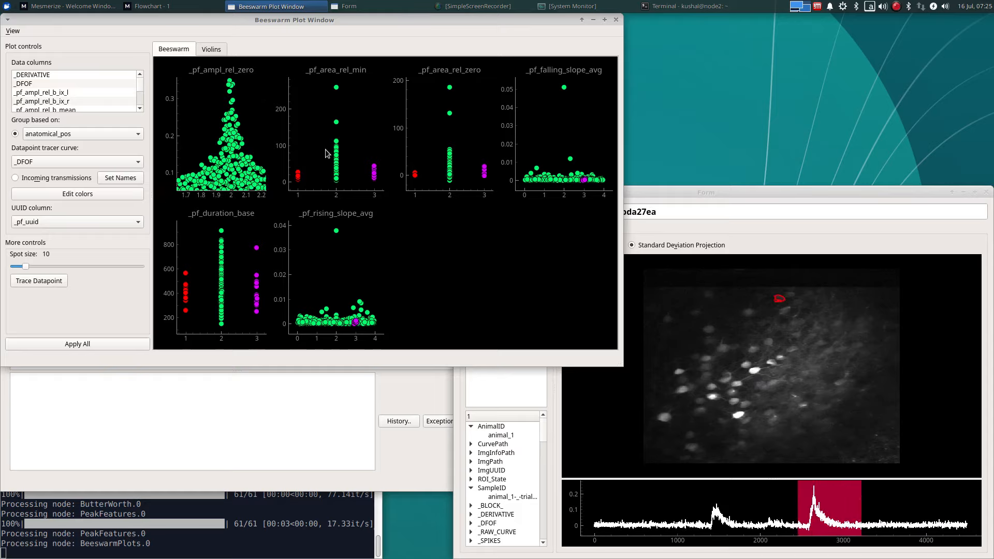
scroll(221, 169, up, 6)
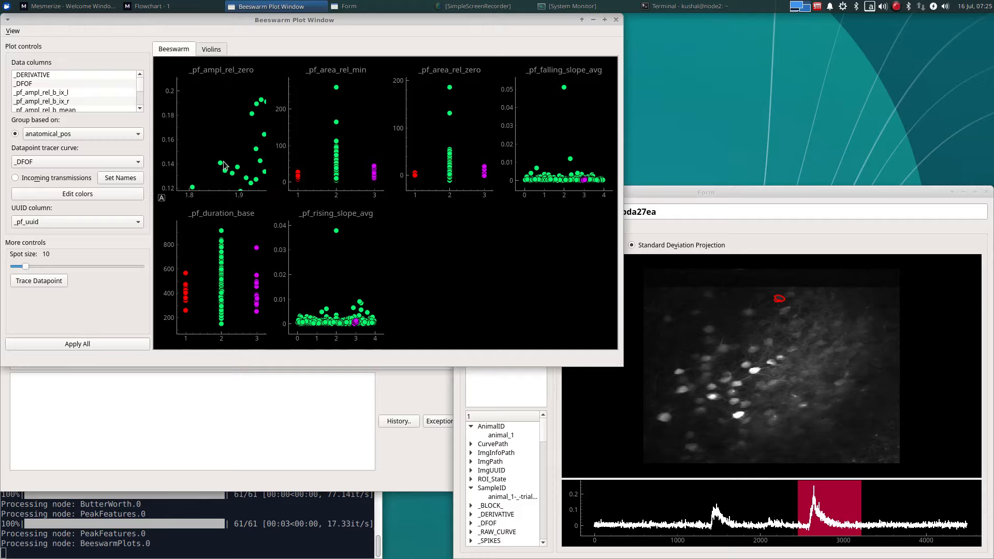
click(220, 163)
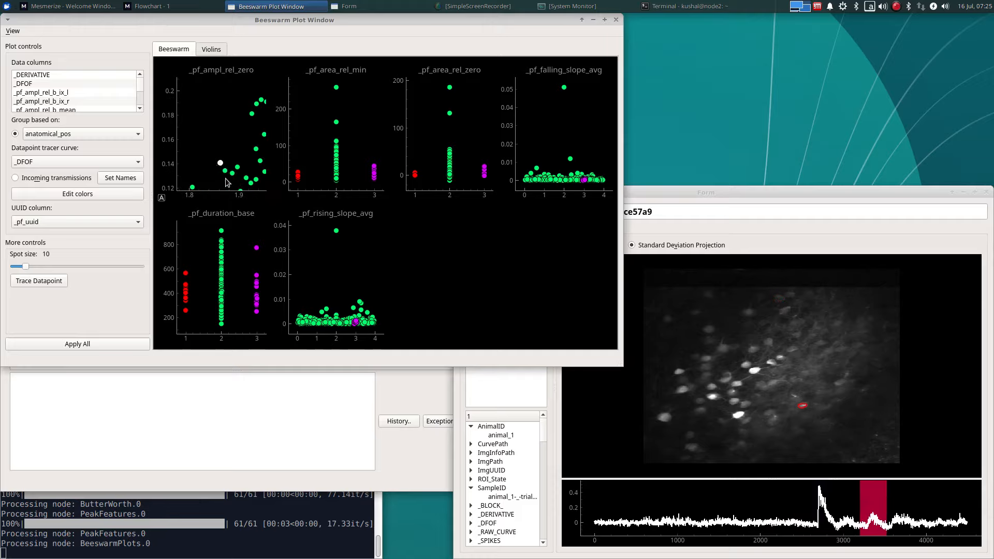
click(224, 171)
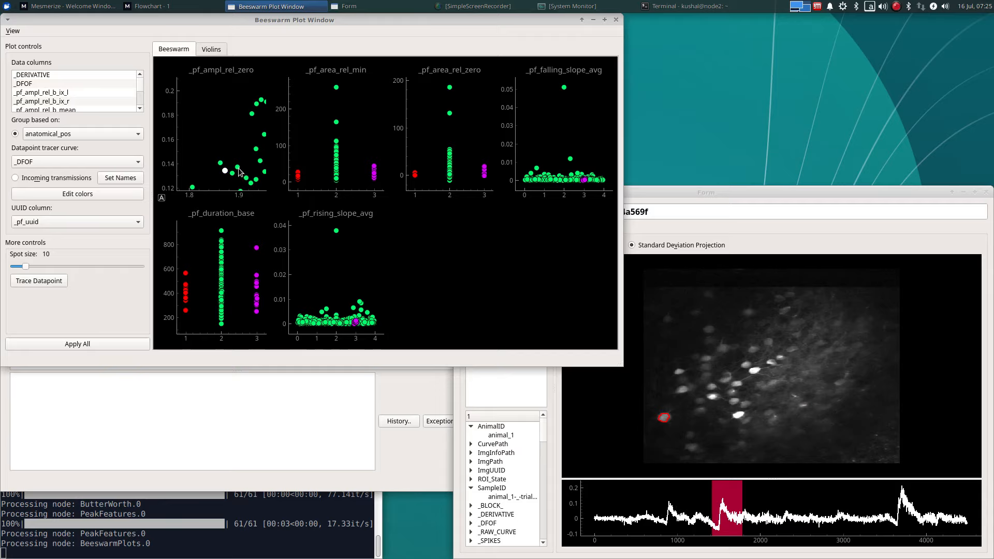
Step: Trace datapoints of the red group in the _pf_ampl_rel_zero plot, and restore the full view of all groups
right_click(224, 138)
click(230, 141)
scroll(187, 178, up, 6)
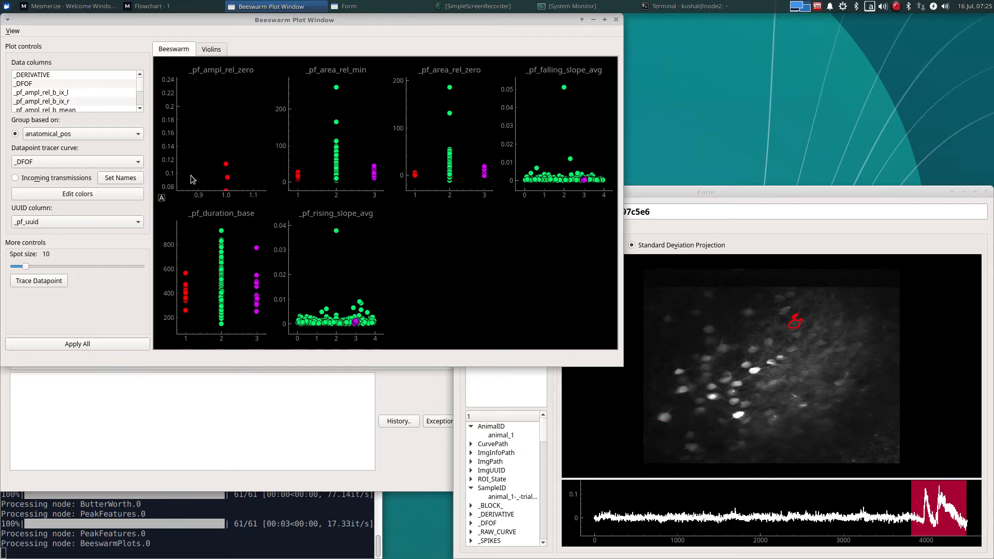
click(227, 177)
drag(240, 169, 241, 122)
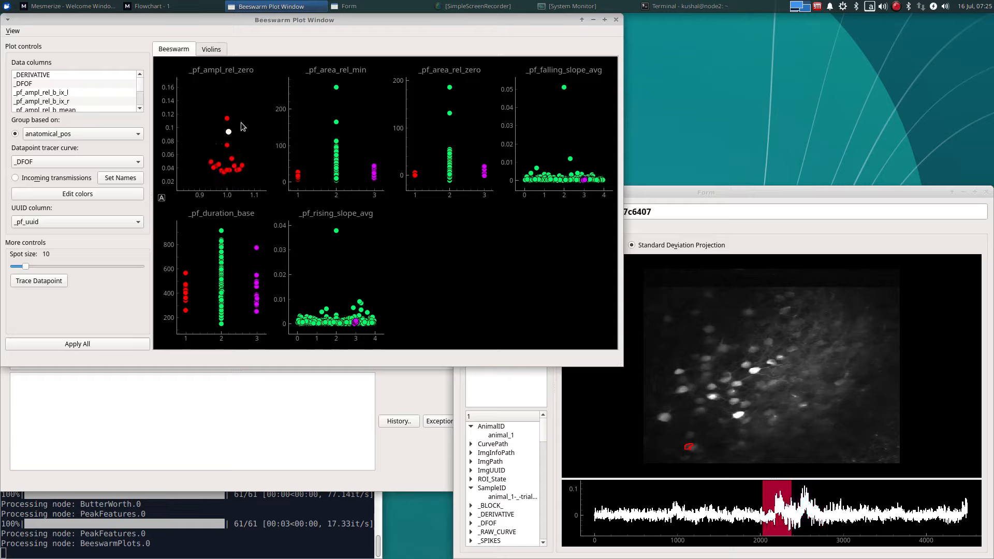
click(226, 145)
right_click(251, 121)
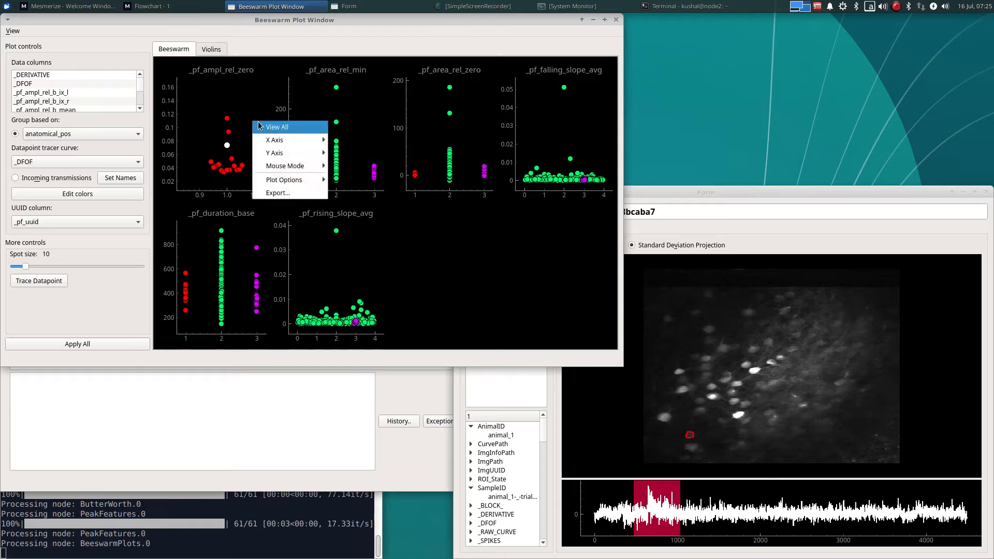
click(260, 127)
Step: Open the analysis graph of the traced datapoint and review its processing chain from caiman_motion_correction to peak-features
click(701, 394)
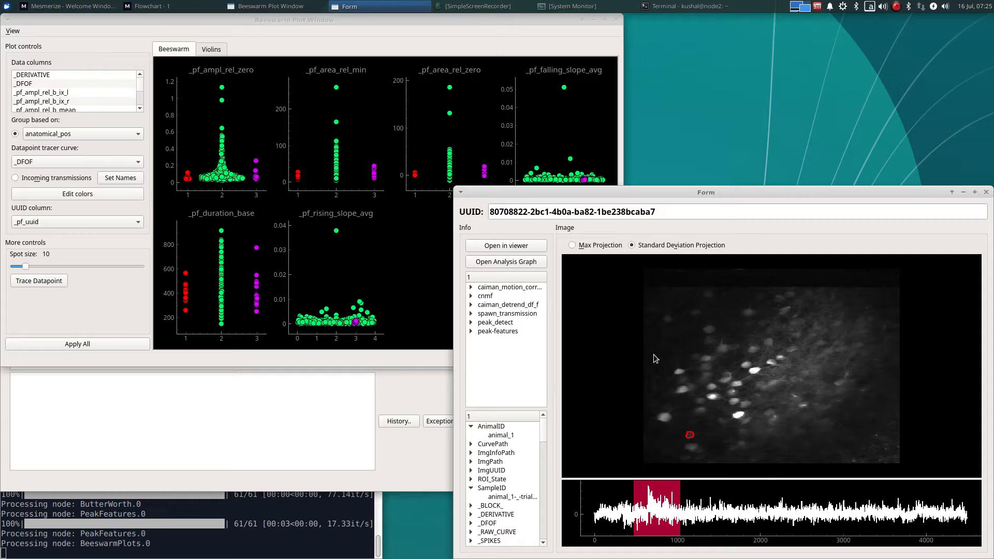
click(532, 265)
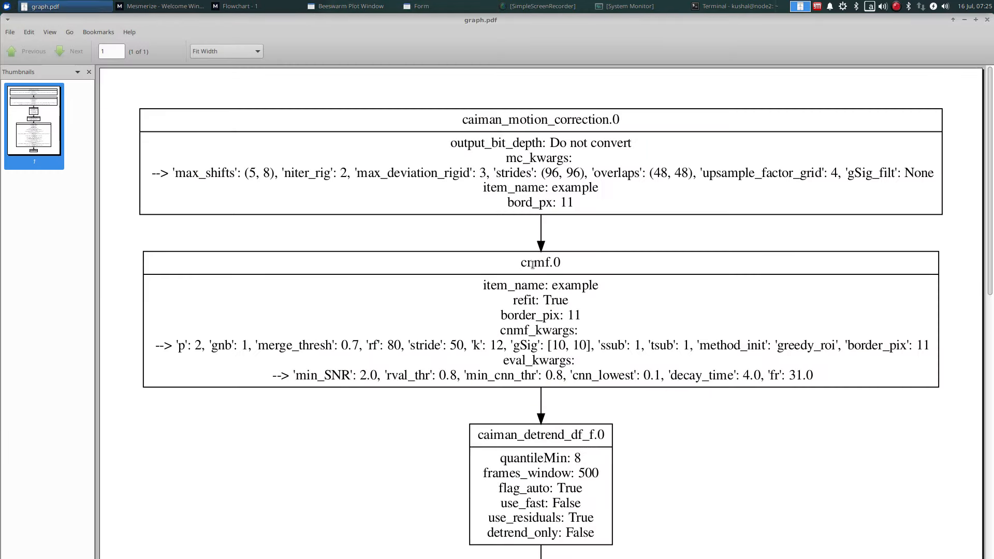
scroll(511, 304, down, 3)
scroll(510, 301, down, 3)
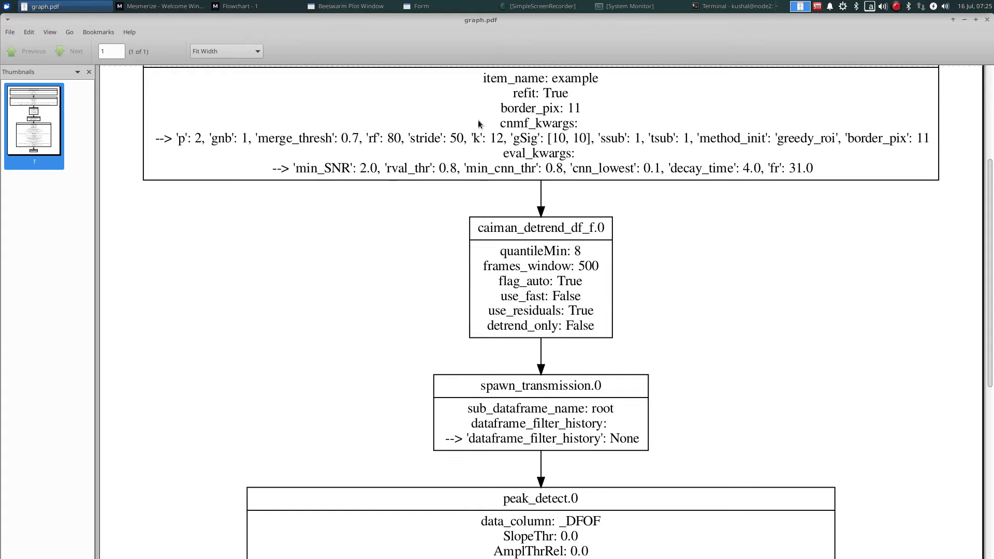
scroll(478, 290, up, 6)
scroll(473, 275, down, 9)
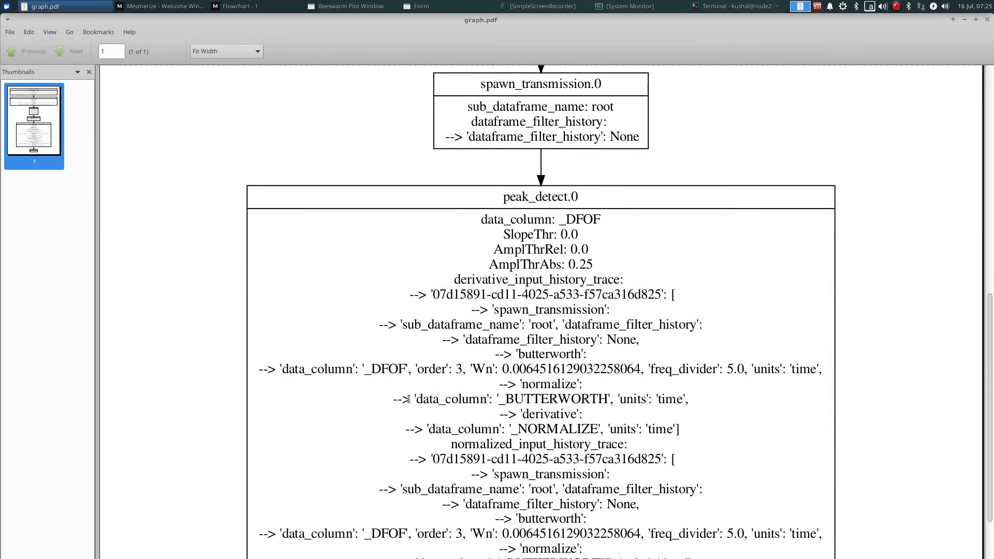
scroll(338, 258, down, 4)
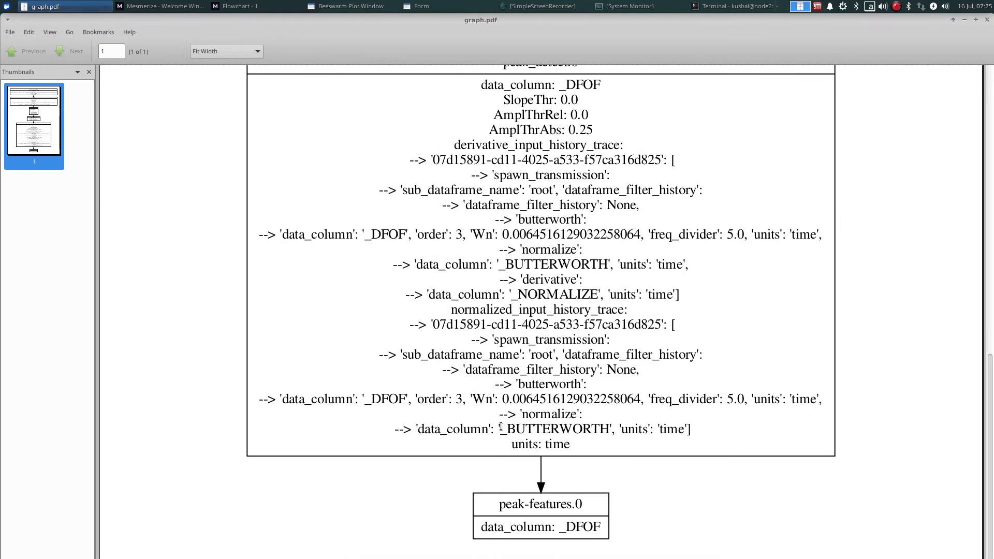
scroll(501, 427, up, 2)
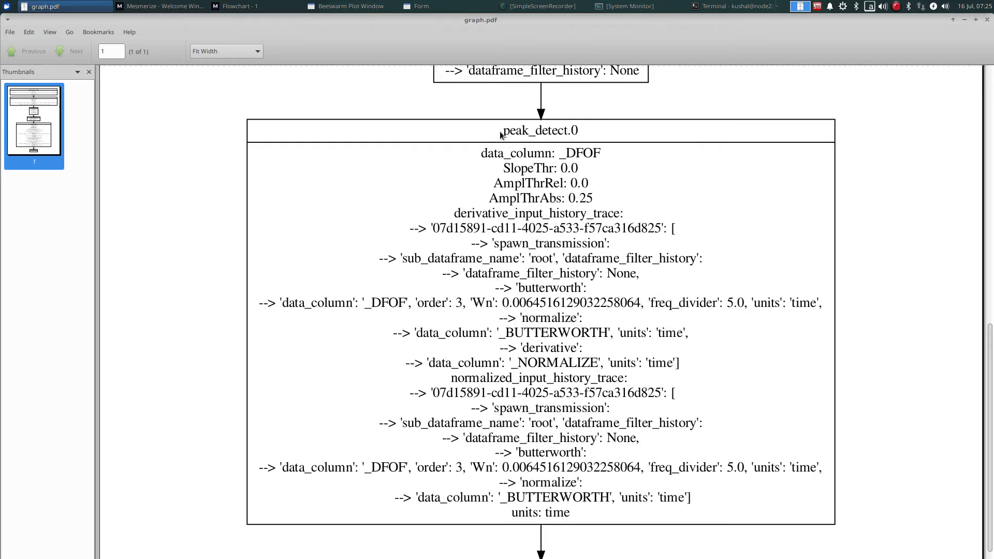
Step: Examine the peak_detect block's AmplThrAbs threshold and its derivative_input_history_trace entry in the analysis graph
drag(500, 134, 580, 136)
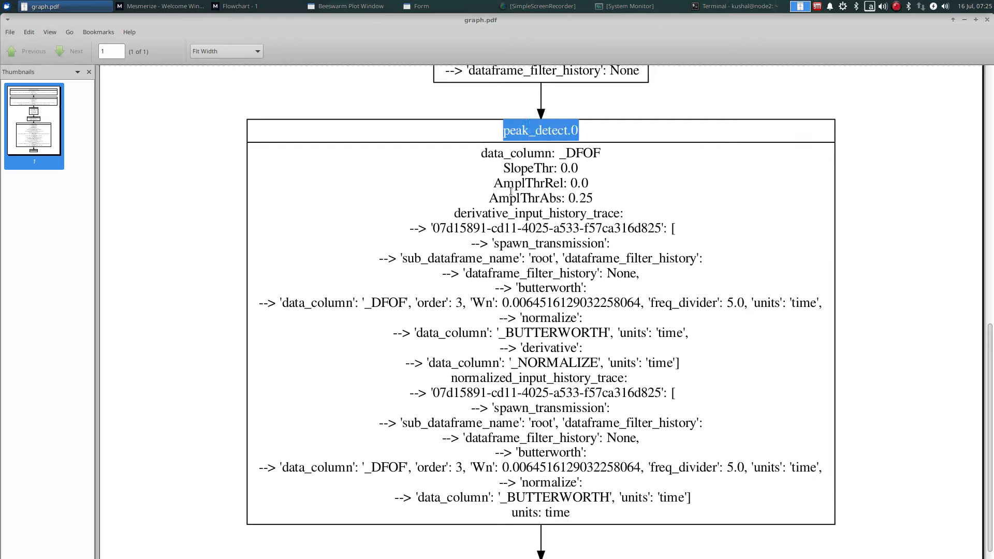
drag(491, 199, 595, 199)
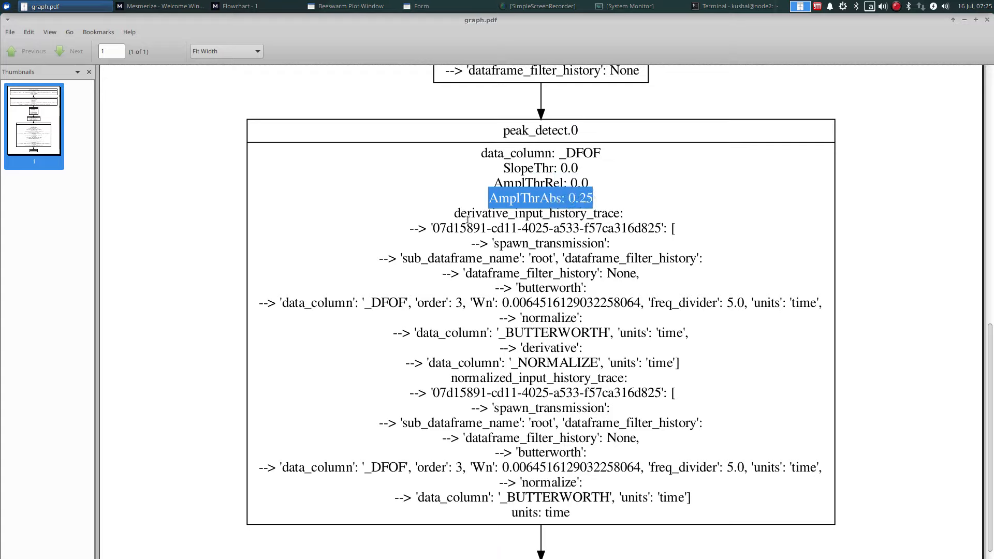
drag(453, 215, 625, 218)
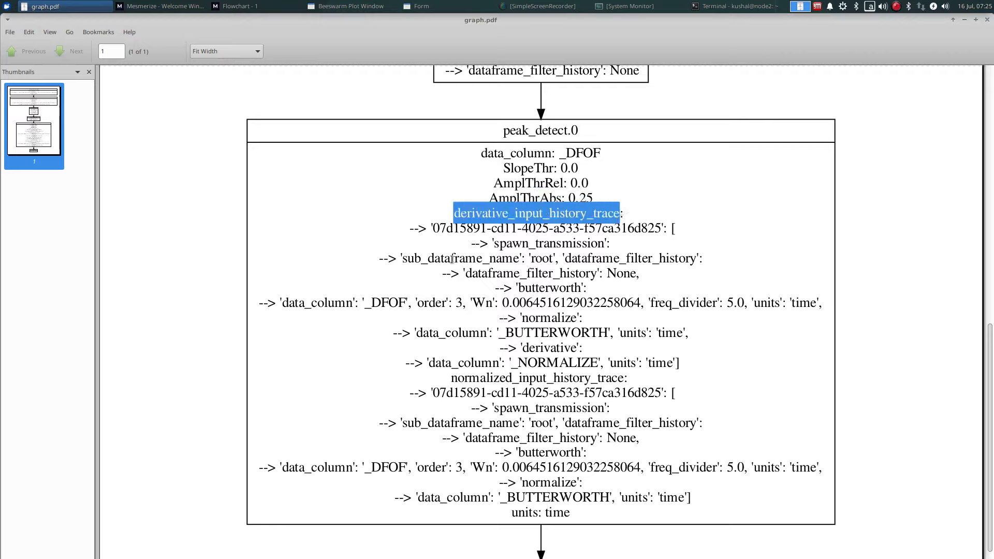
Step: Examine the derivative input history's sub-dataframe name, Butterworth order, freq_divider and Wn parameters, and the derivative's data column
drag(529, 258, 559, 257)
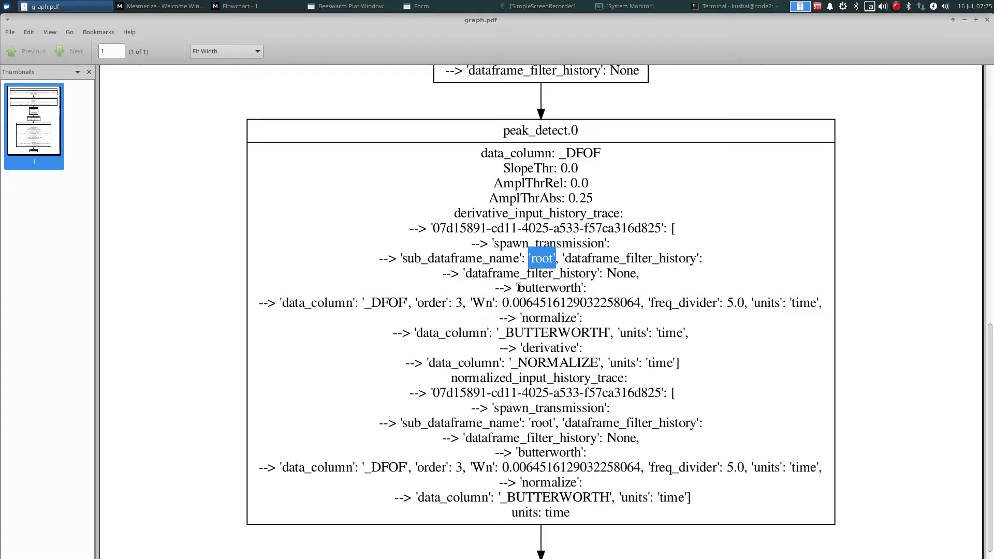
drag(516, 288, 583, 289)
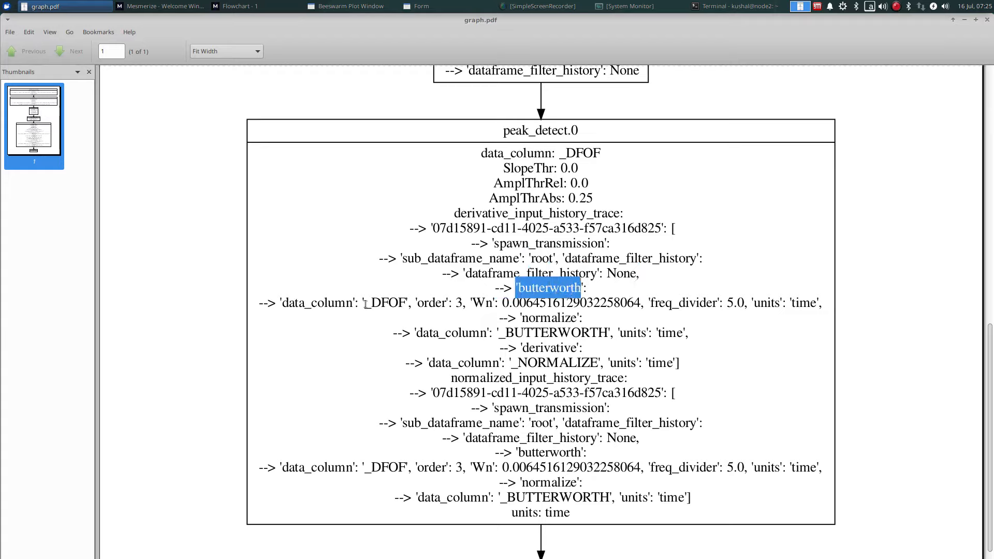
drag(365, 304, 464, 303)
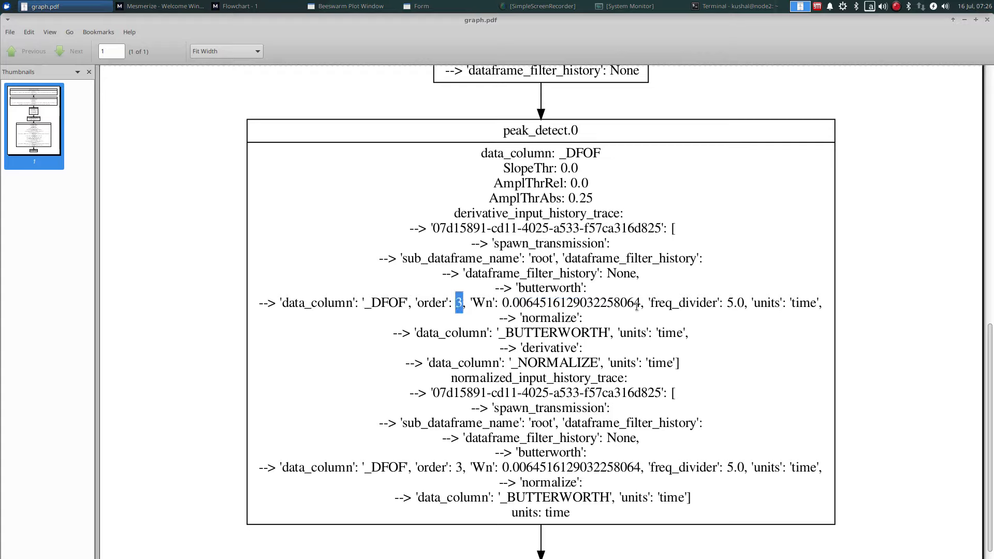
drag(646, 303, 746, 304)
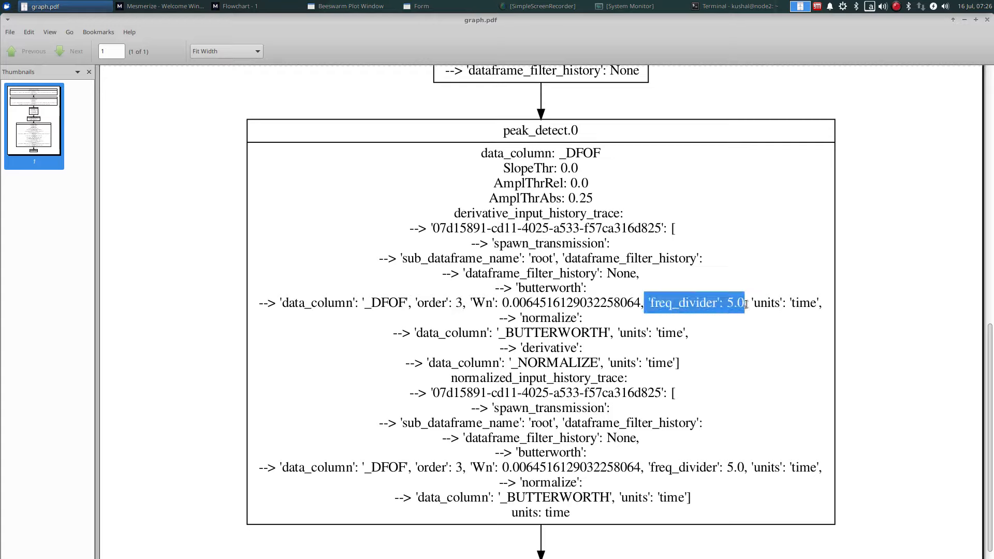
drag(473, 304, 738, 307)
drag(471, 304, 642, 303)
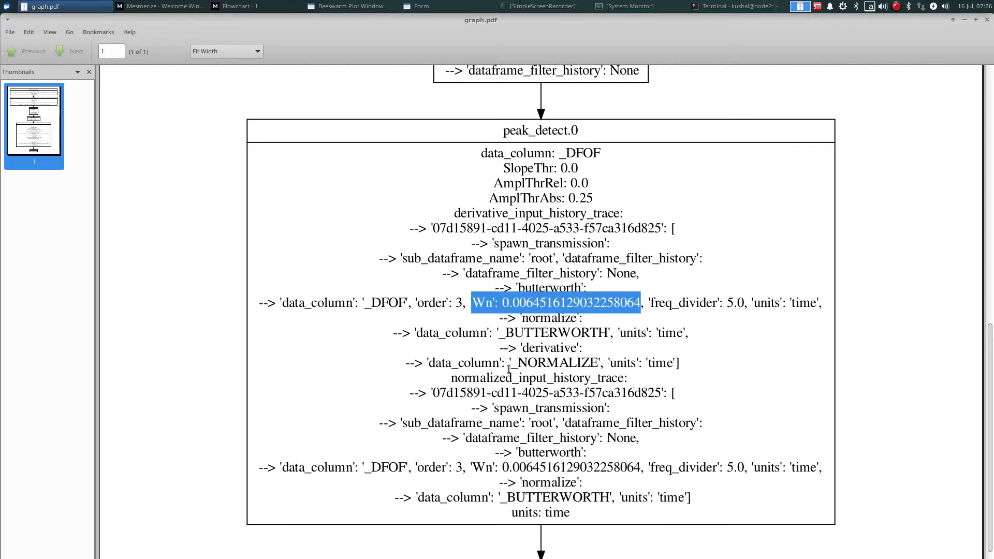
drag(512, 364, 600, 364)
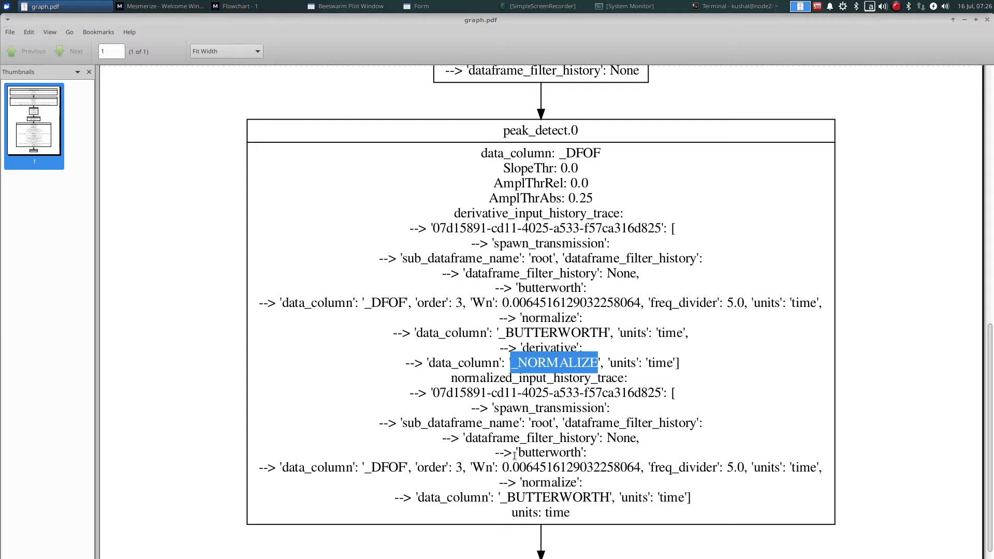
Step: Examine the rest of the peak_detect history and the peak-features block's data column, and close the analysis graph
scroll(515, 455, down, 3)
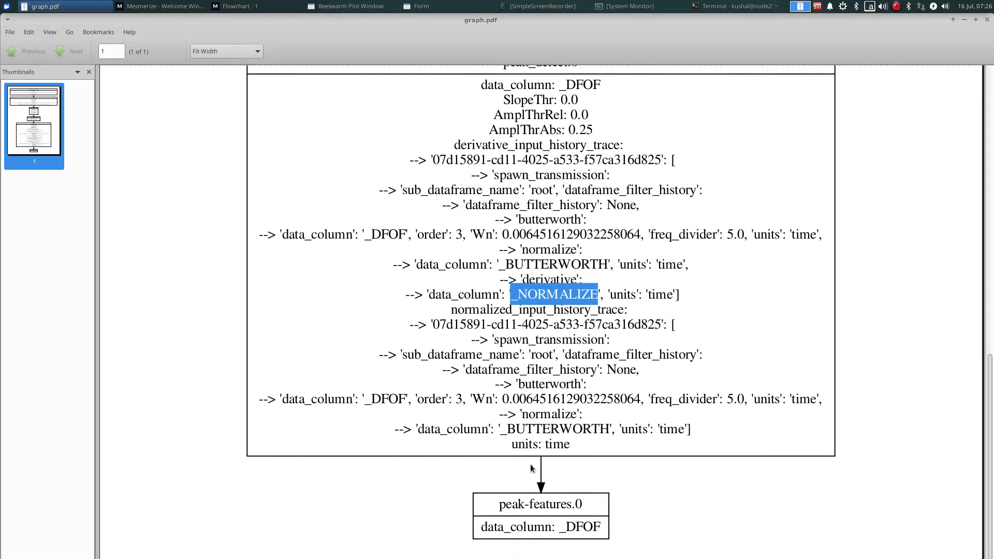
drag(500, 505, 572, 505)
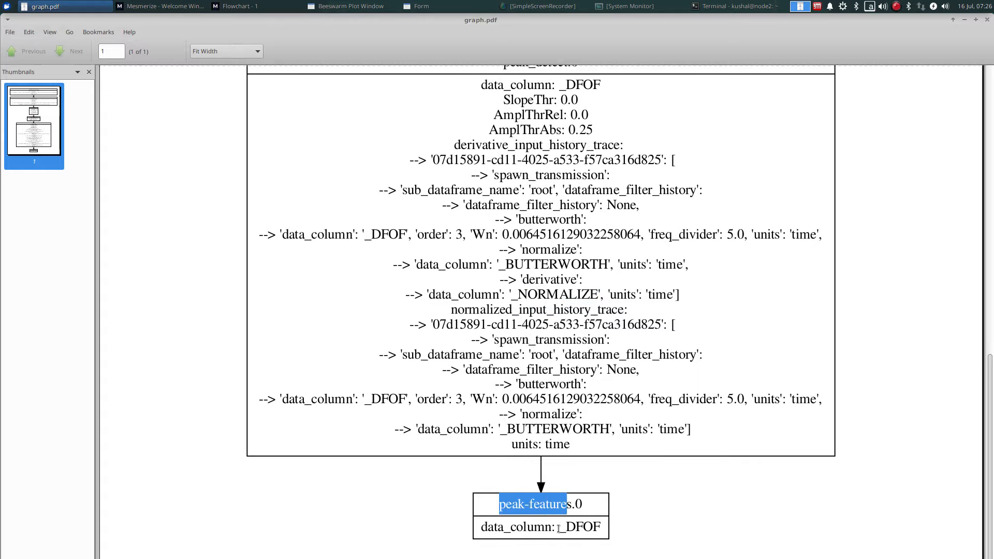
drag(560, 528, 601, 524)
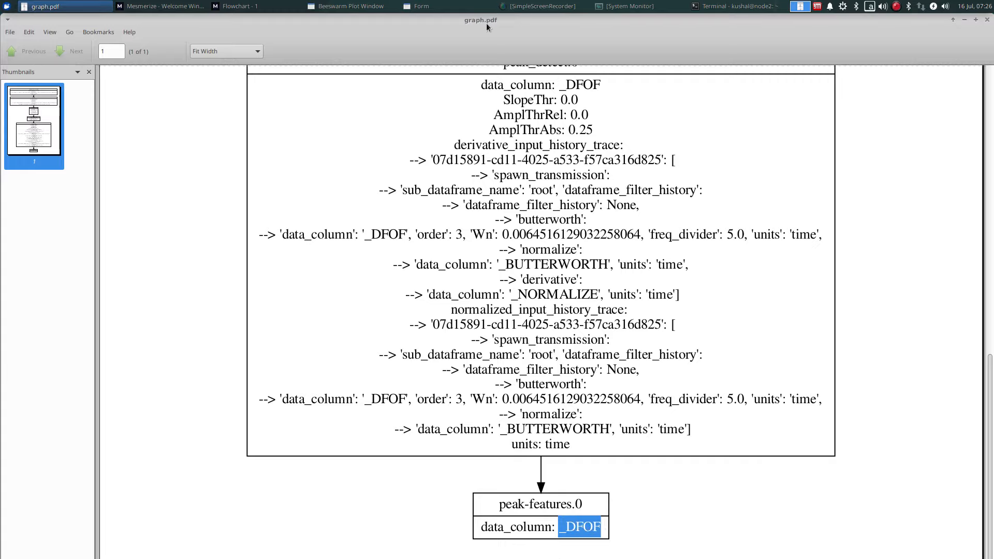
drag(484, 20, 484, 42)
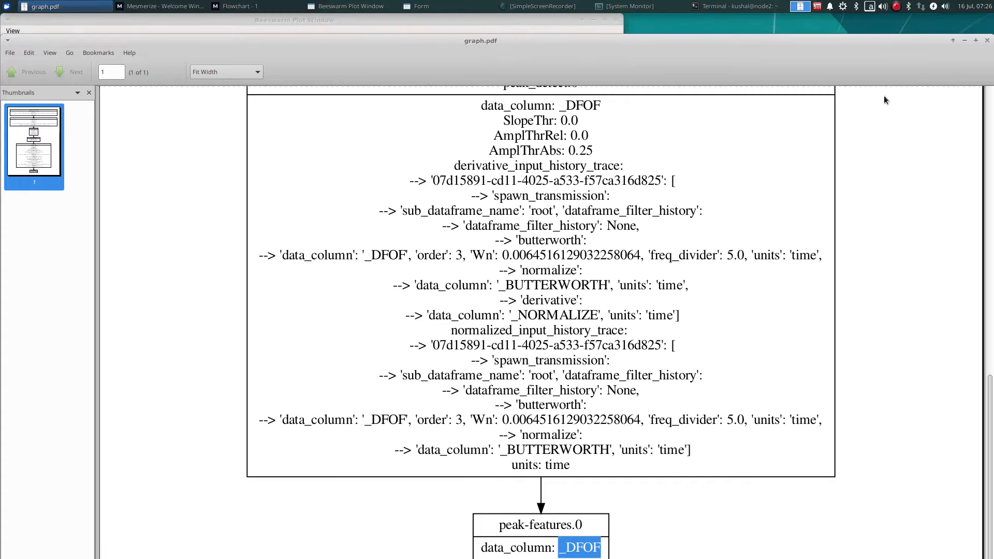
click(987, 40)
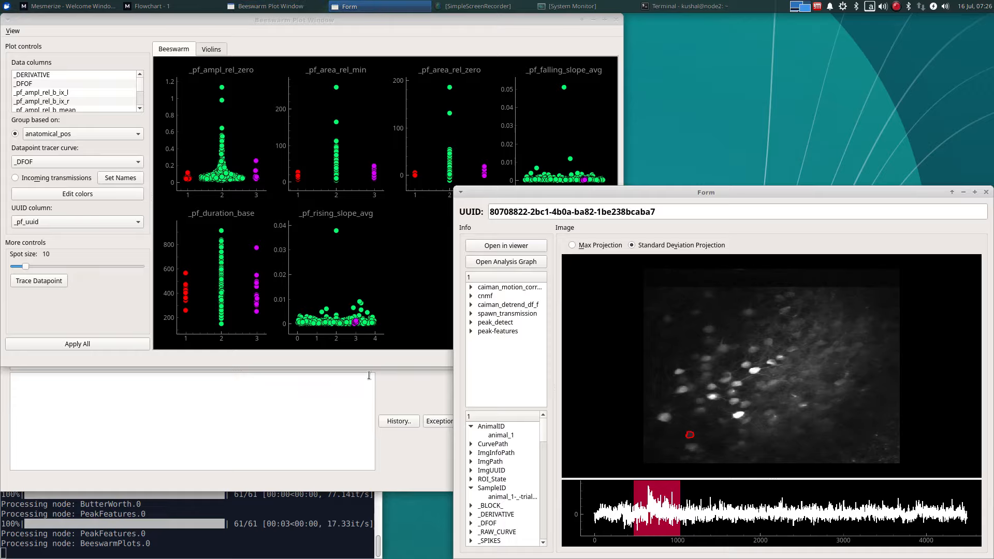
Step: Return to the flowchart and move the BeeswarmPlots node up and away from the PeakFeatures output
click(367, 5)
click(271, 7)
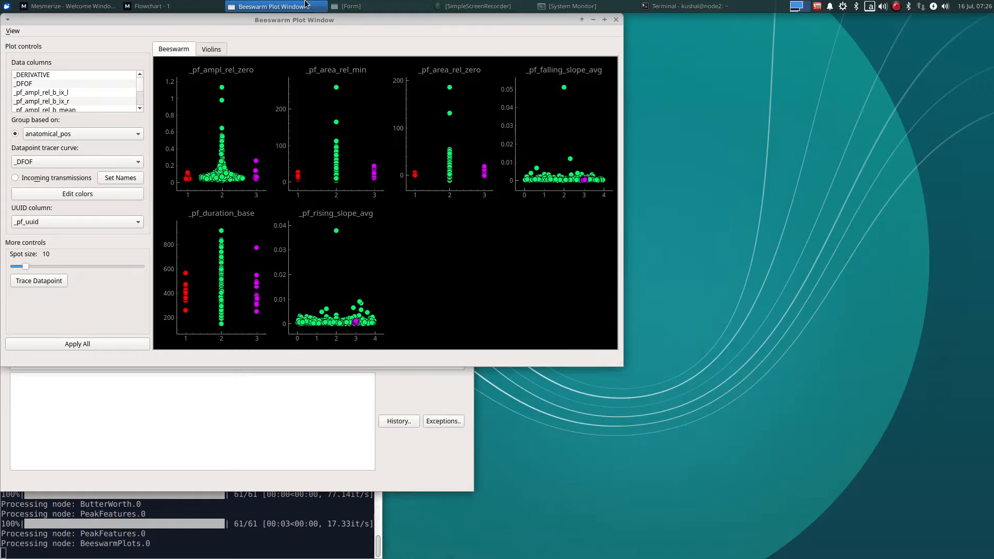
drag(253, 135, 275, 85)
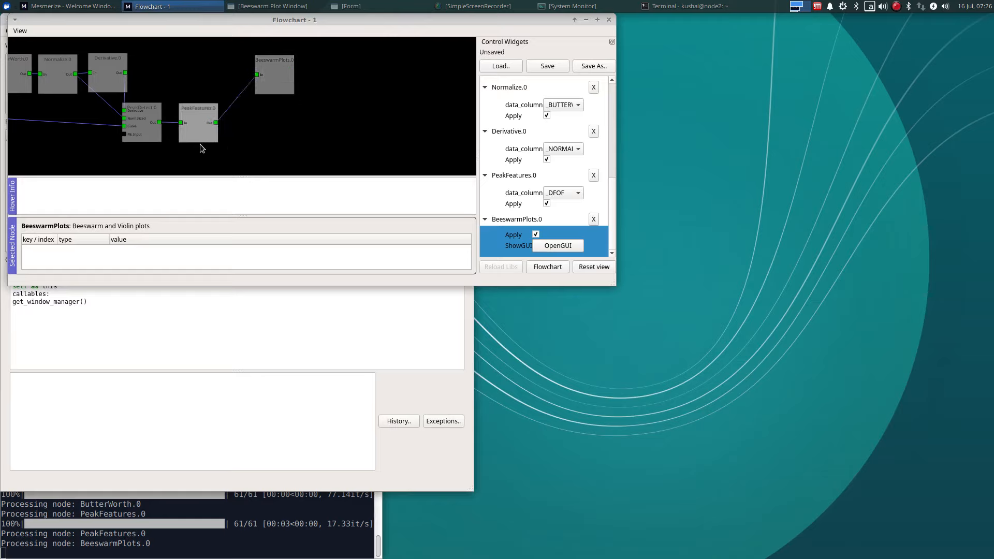
Step: Add a ScatterPlot display node to the flowchart and connect the PeakFeatures output to its input
right_click(231, 126)
mouse_move(269, 133)
mouse_move(381, 155)
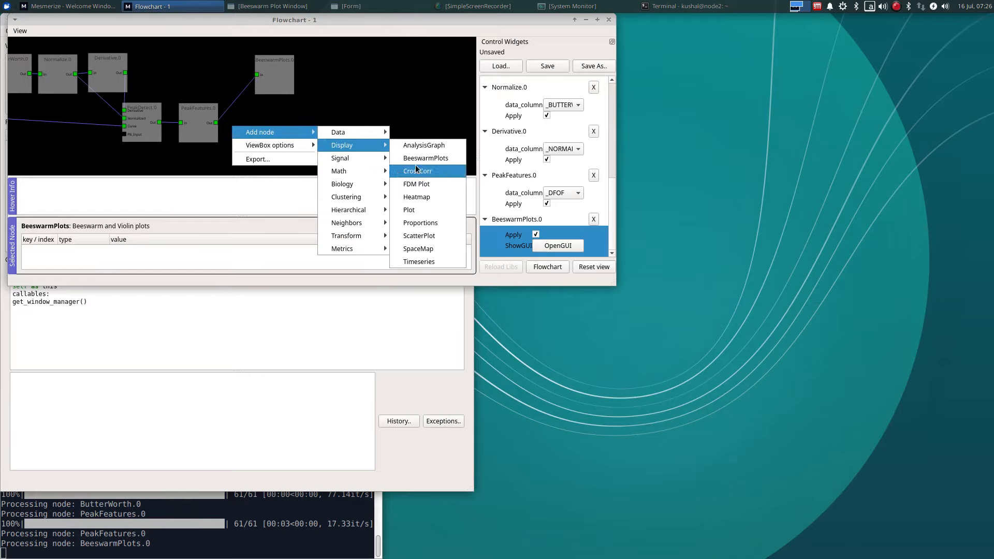
click(436, 237)
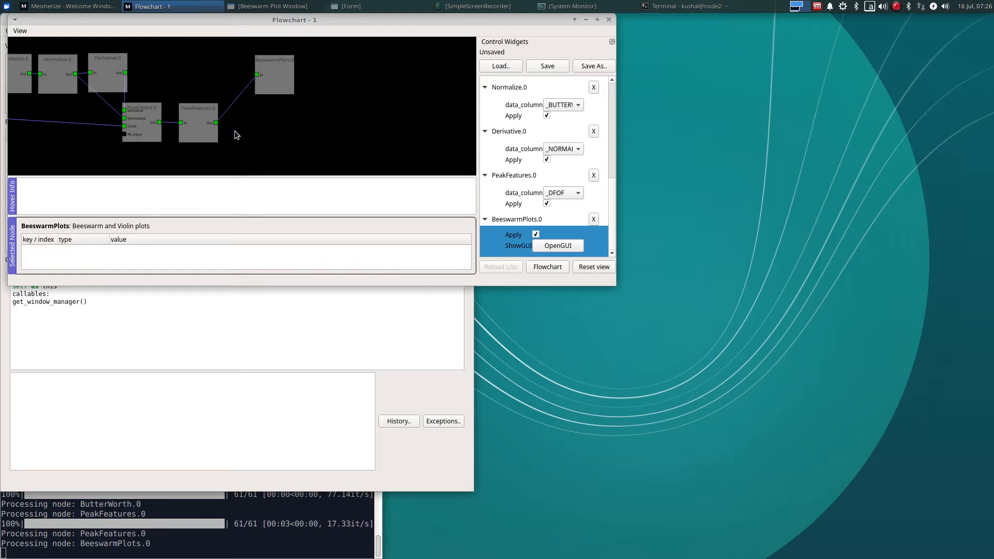
drag(215, 123, 274, 149)
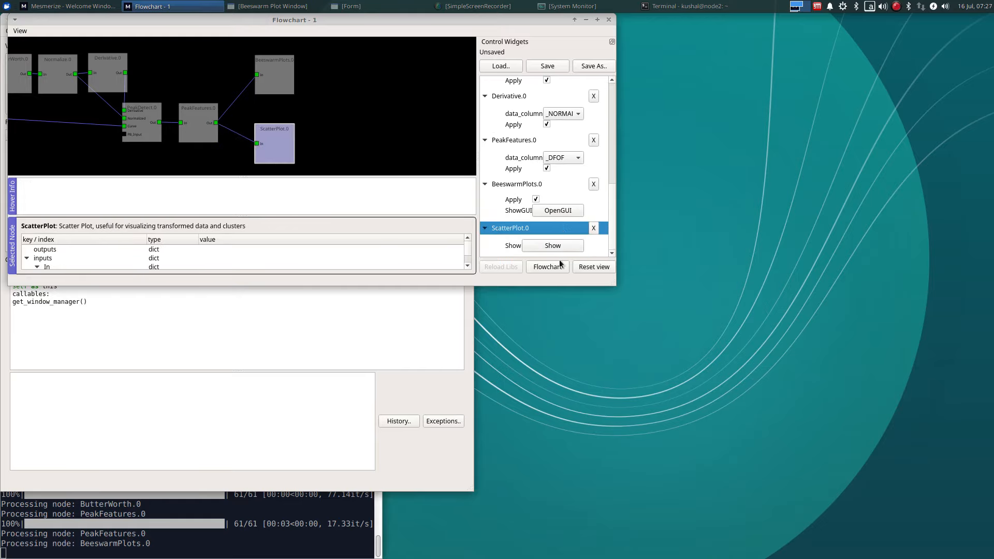
Step: Show the ScatterPlot node's plot window and enlarge it
scroll(560, 253, down, 1)
click(558, 247)
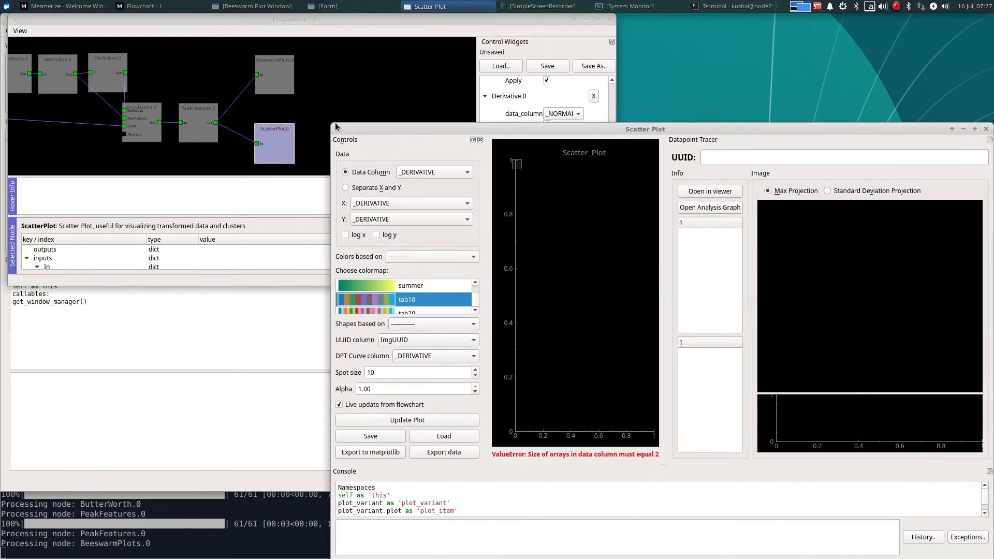
drag(334, 125, 86, 50)
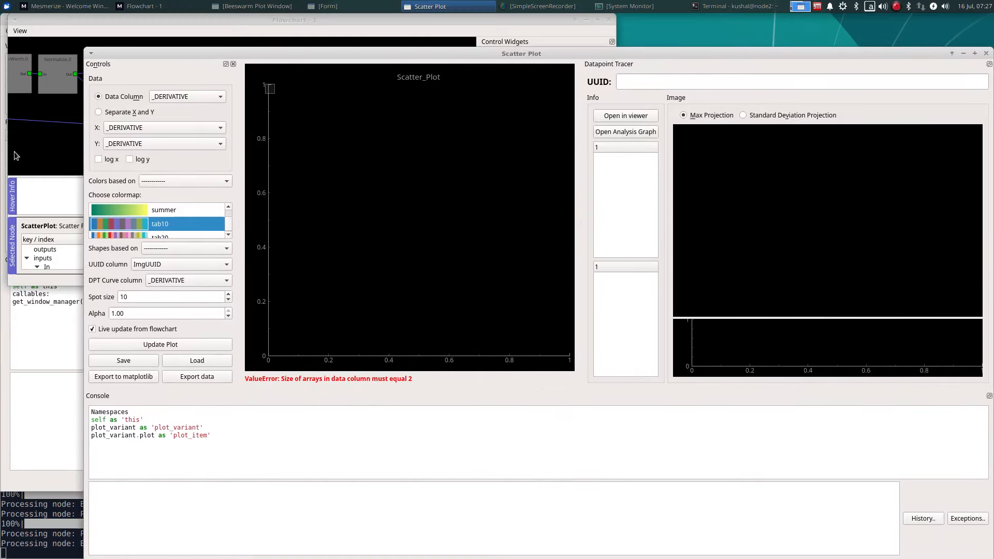
Step: Plot separate X and Y columns, with _pf_ampl_rel_zero on X and _pf_falling_slope_avg on a logarithmic Y axis
click(176, 96)
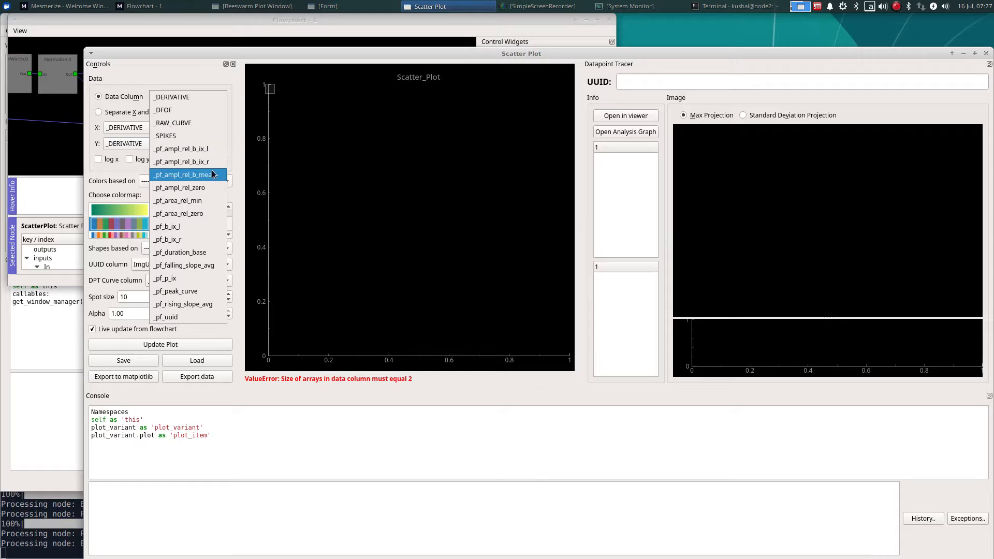
click(213, 188)
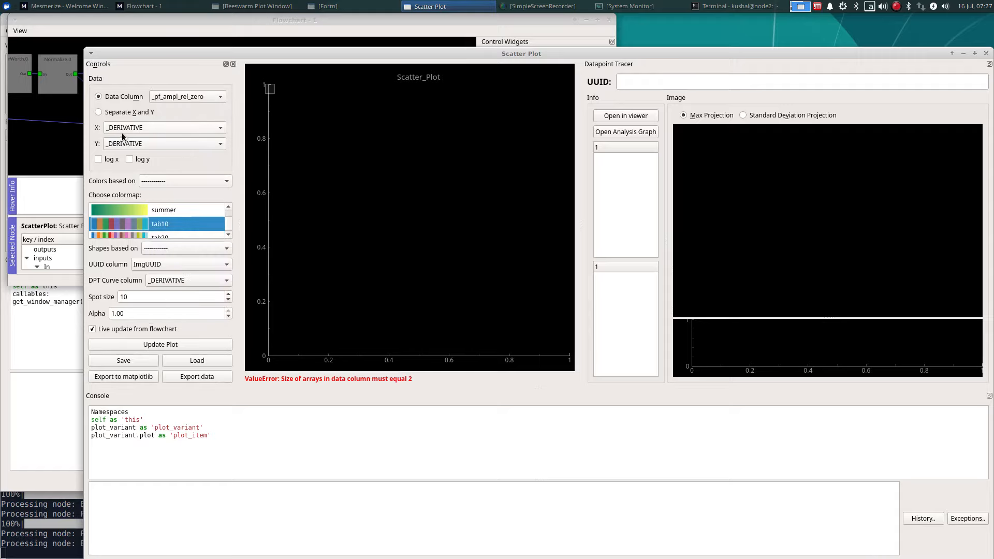
click(124, 109)
click(145, 129)
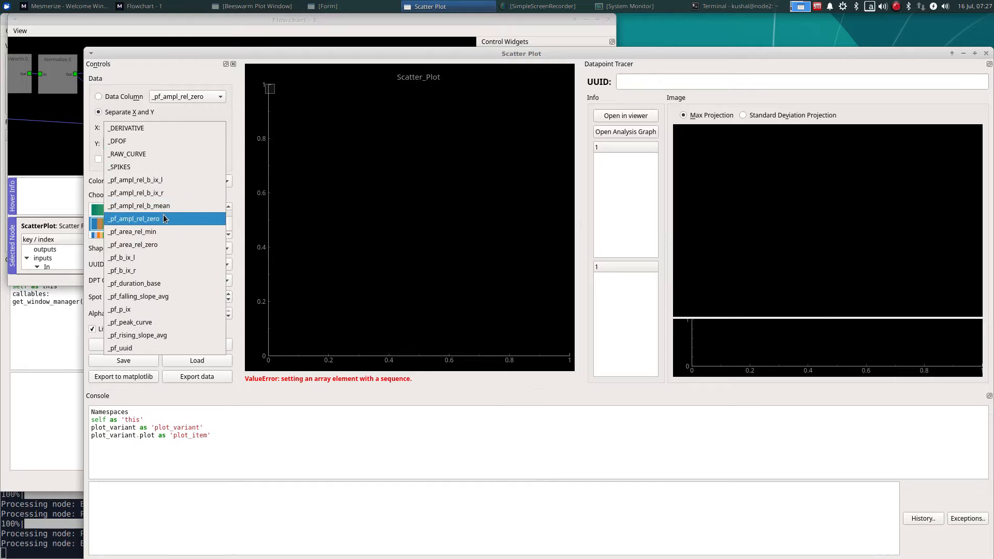
click(164, 218)
click(126, 143)
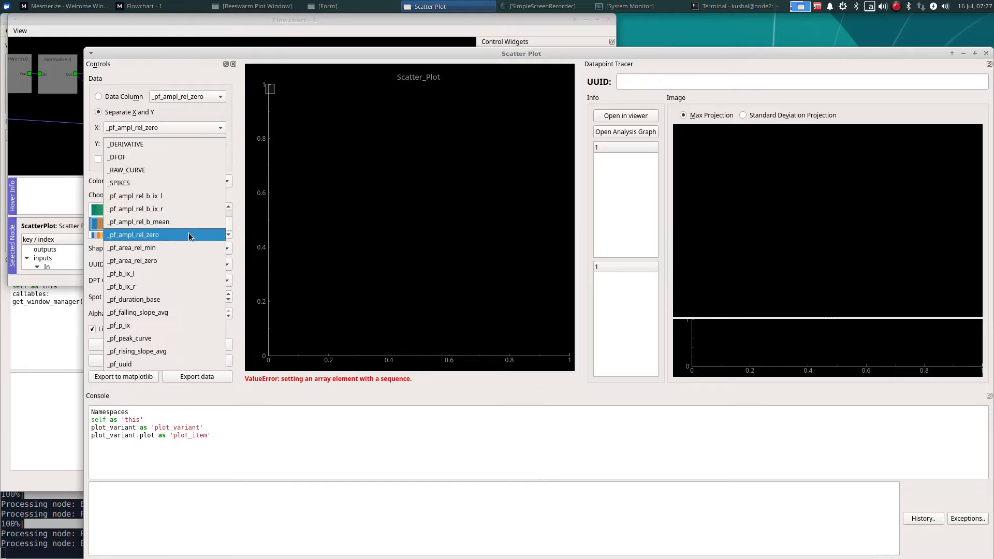
click(175, 315)
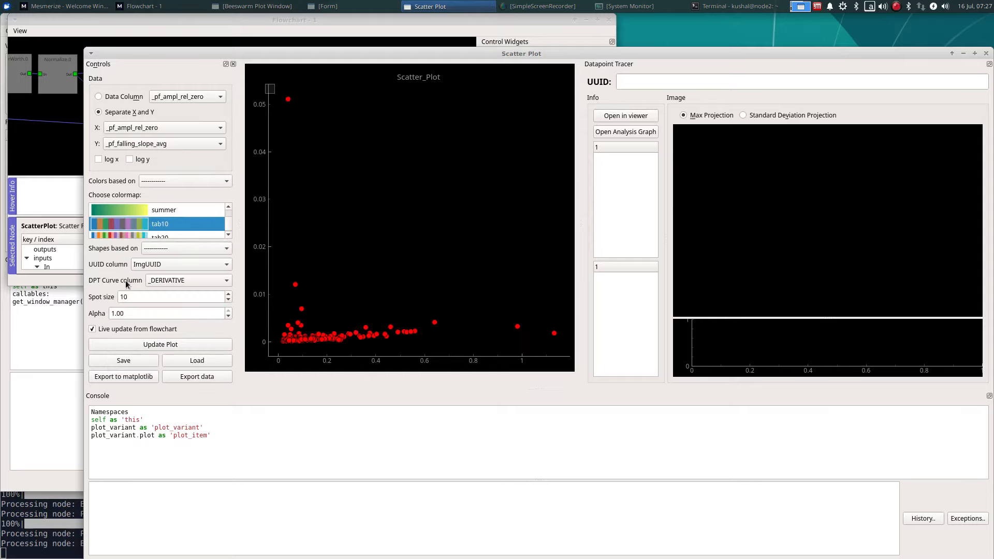
click(141, 161)
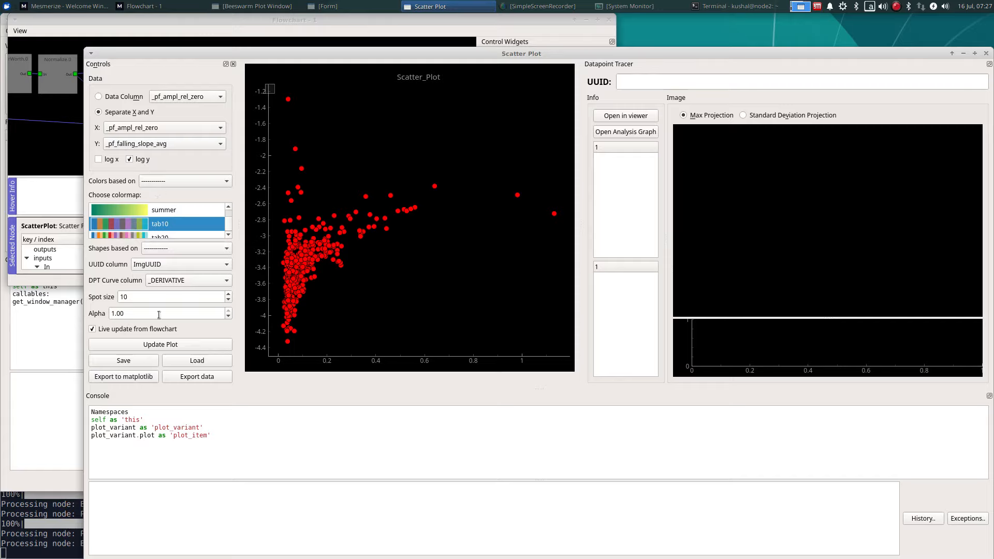
Step: Set the scatter plot's UUID column to _pf_uuid and leave its colour grouping unset
click(153, 265)
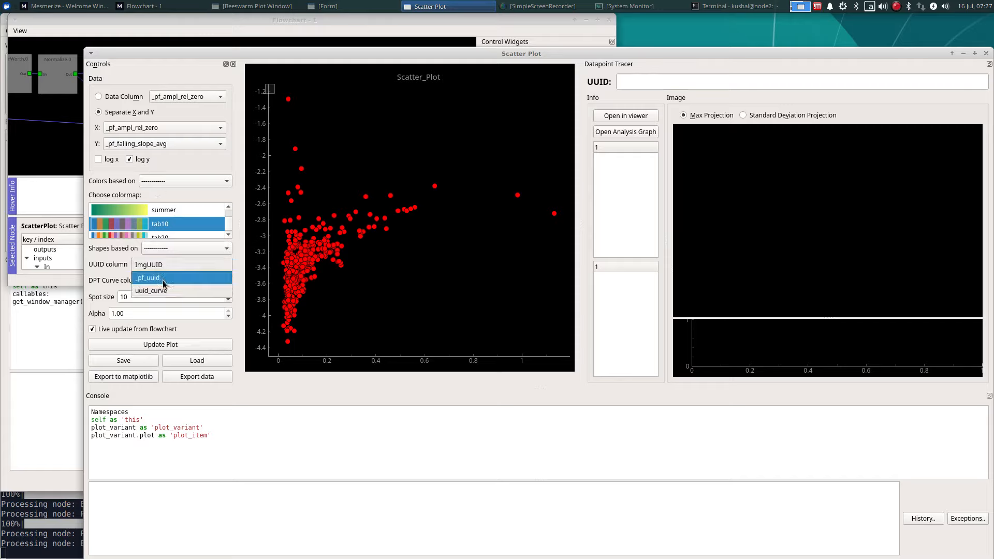
click(163, 281)
click(156, 182)
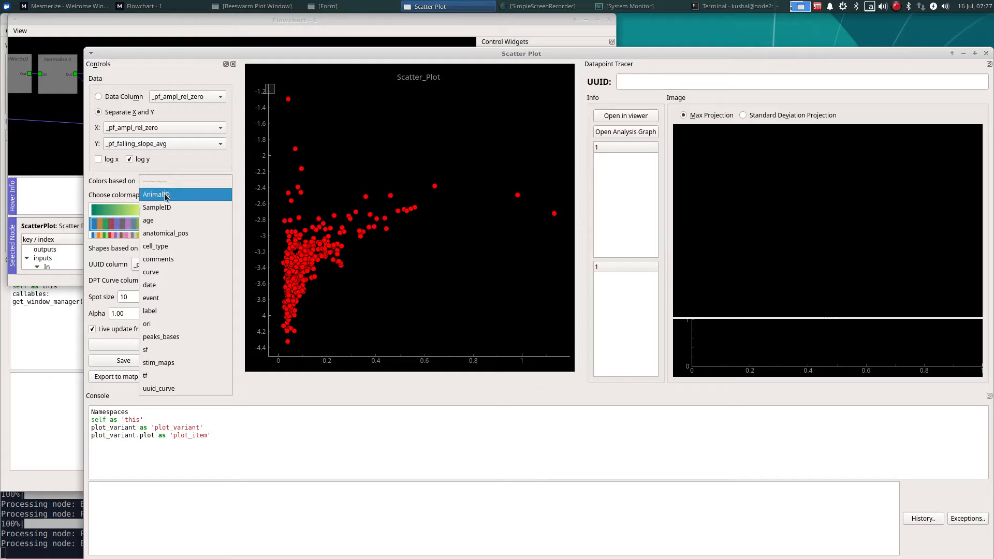
click(164, 184)
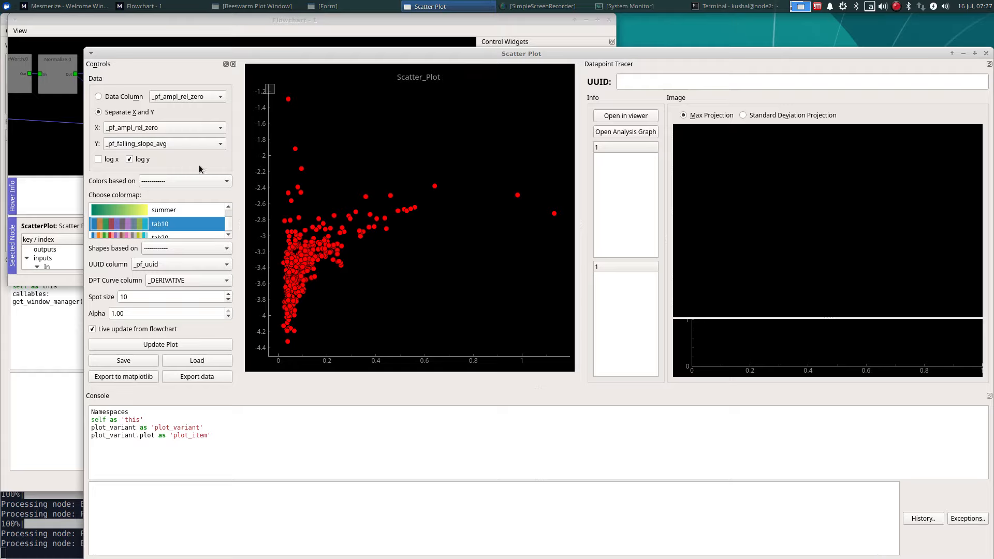
Step: Change the scatter plot's X column to _pf_duration_base and its Y column to _pf_rising_slope_avg
click(133, 128)
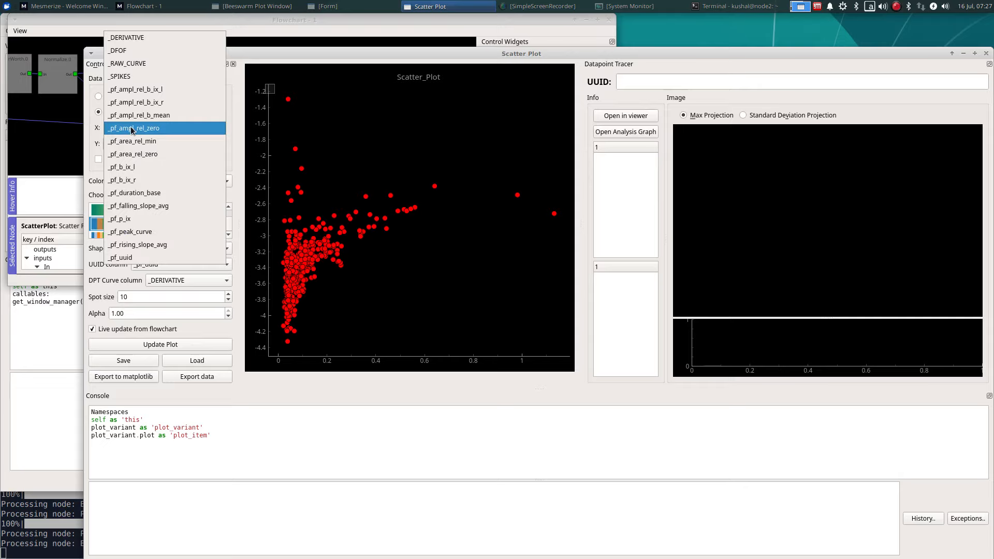
click(135, 192)
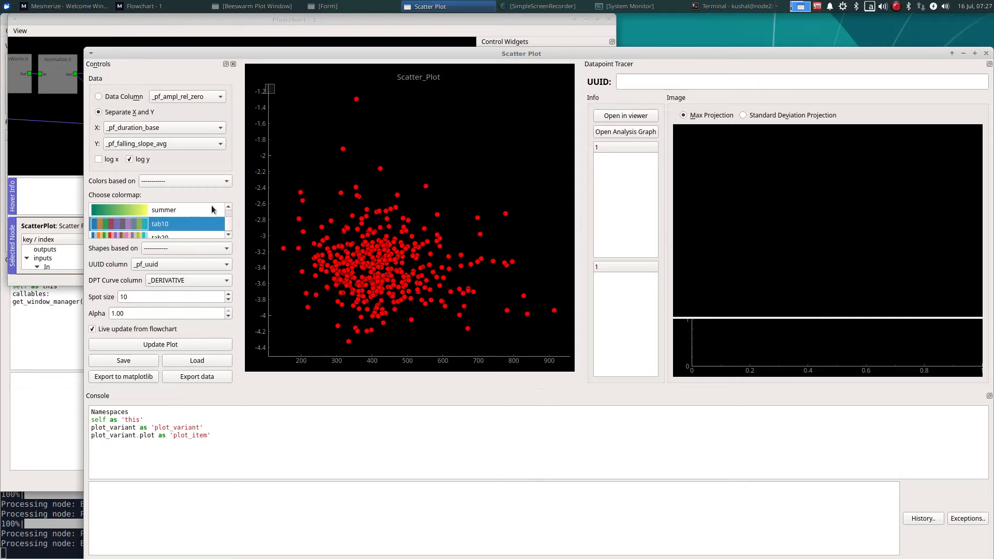
click(129, 149)
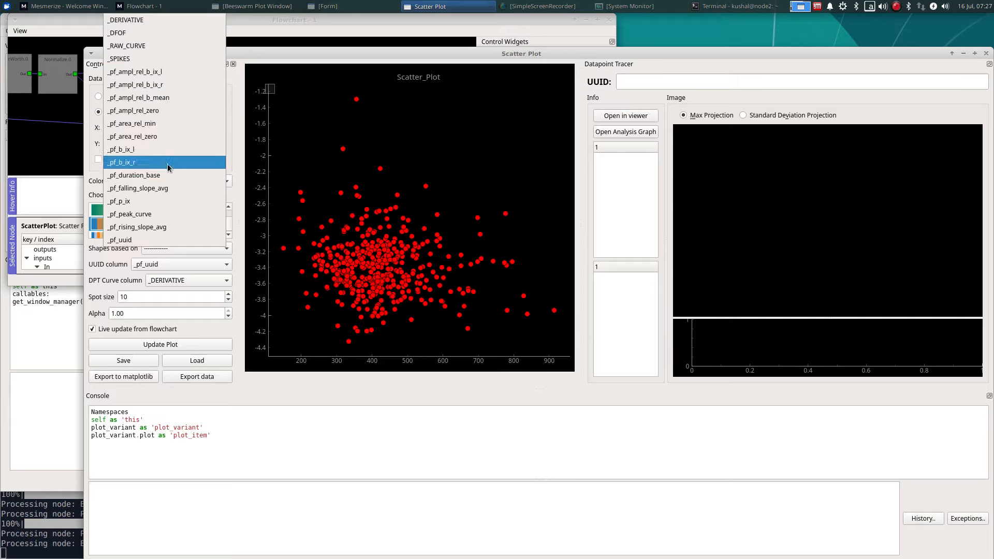
click(170, 226)
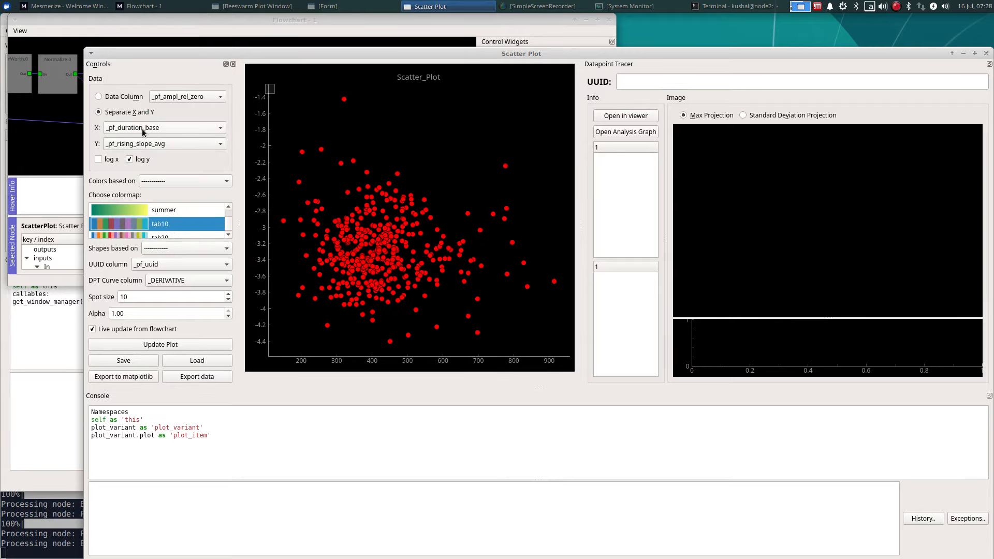
Step: Try _pf_falling_slope_avg on X with different log axis combinations, and _pf_rising_slope_avg on X without log scaling
click(142, 128)
click(169, 188)
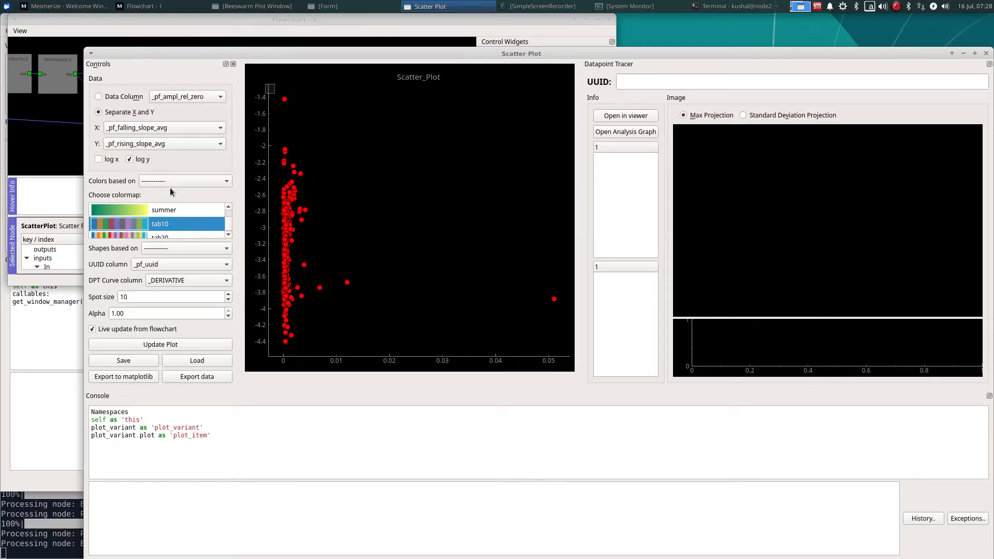
click(137, 161)
click(106, 161)
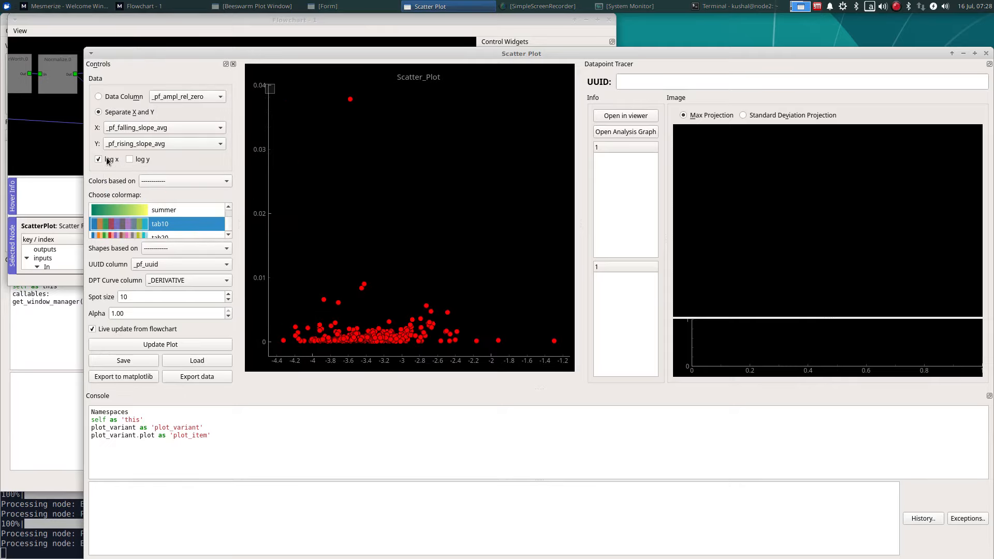
click(135, 159)
click(134, 160)
click(98, 159)
click(187, 130)
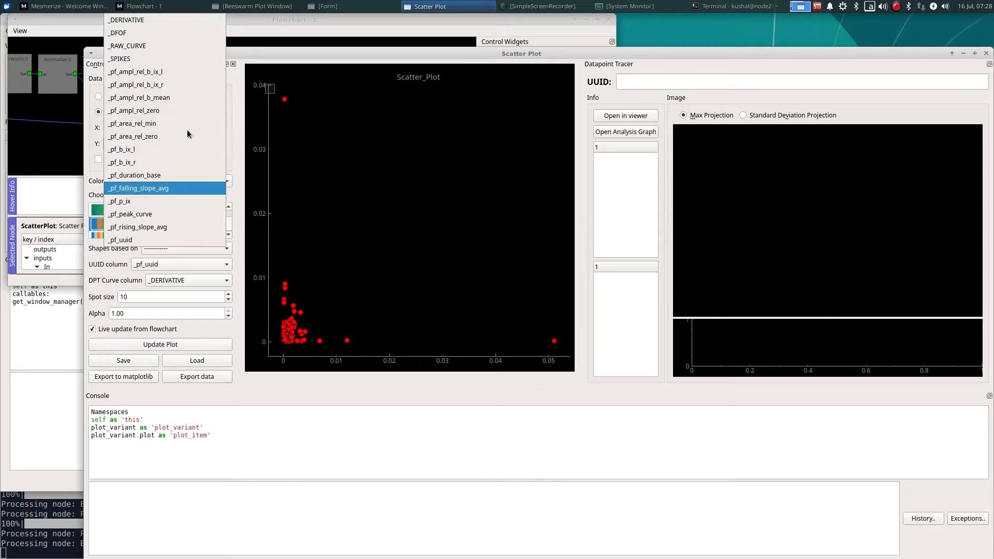
click(181, 228)
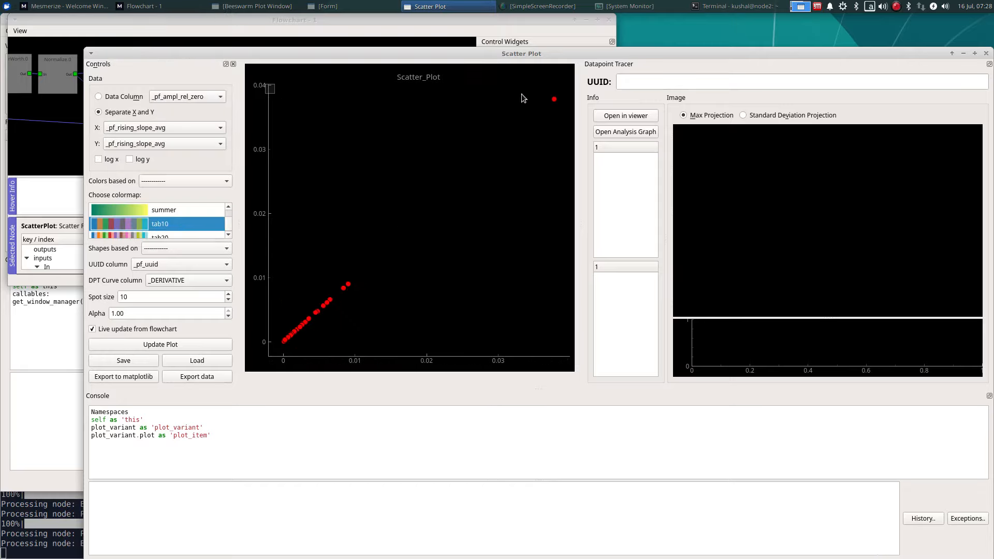
Step: Set the X column to _pf_area_rel_min and use logarithmic scaling on both axes
click(158, 127)
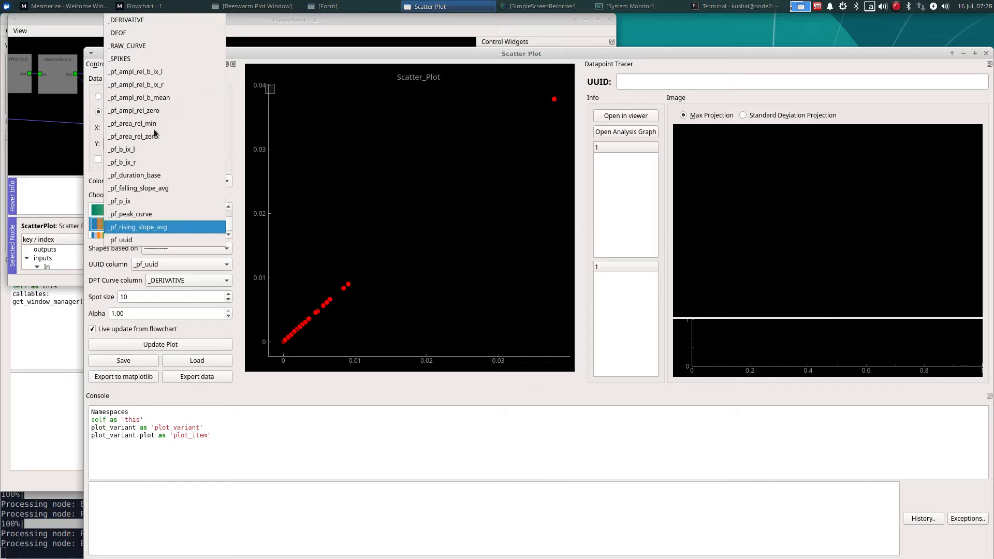
click(163, 124)
click(111, 159)
click(110, 159)
click(136, 160)
click(111, 160)
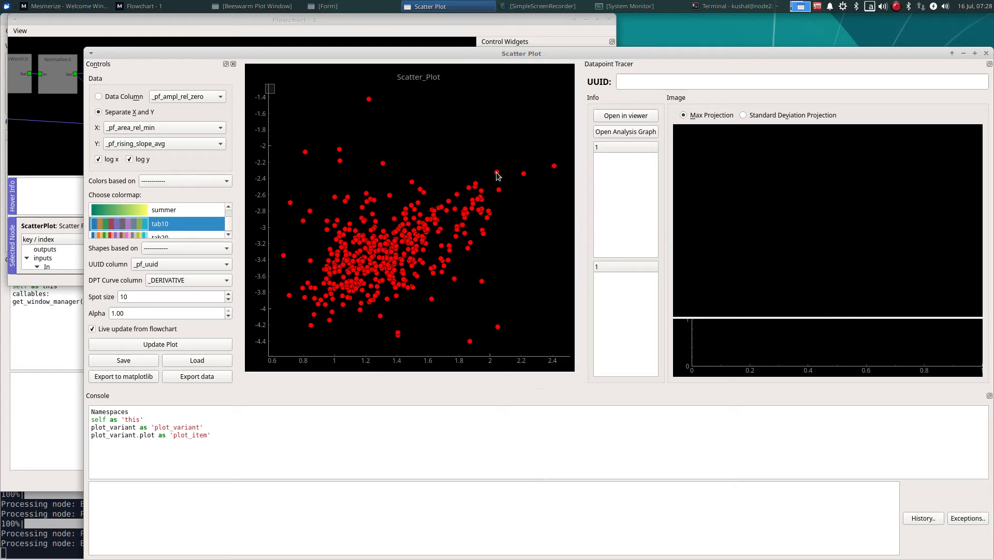
Step: Set the datapoint tracer curve column to _DFOF and trace datapoints at the high end of both axes
click(499, 190)
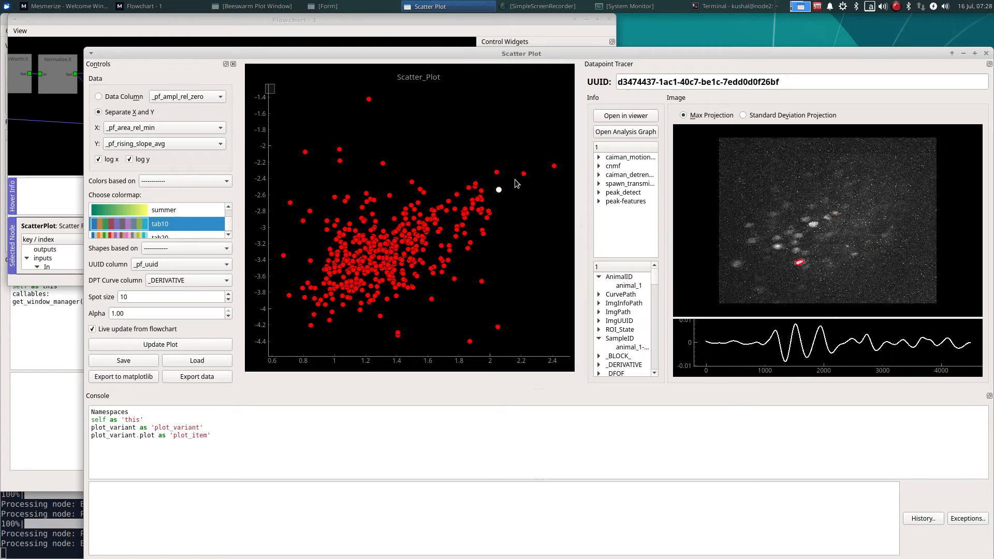
click(182, 282)
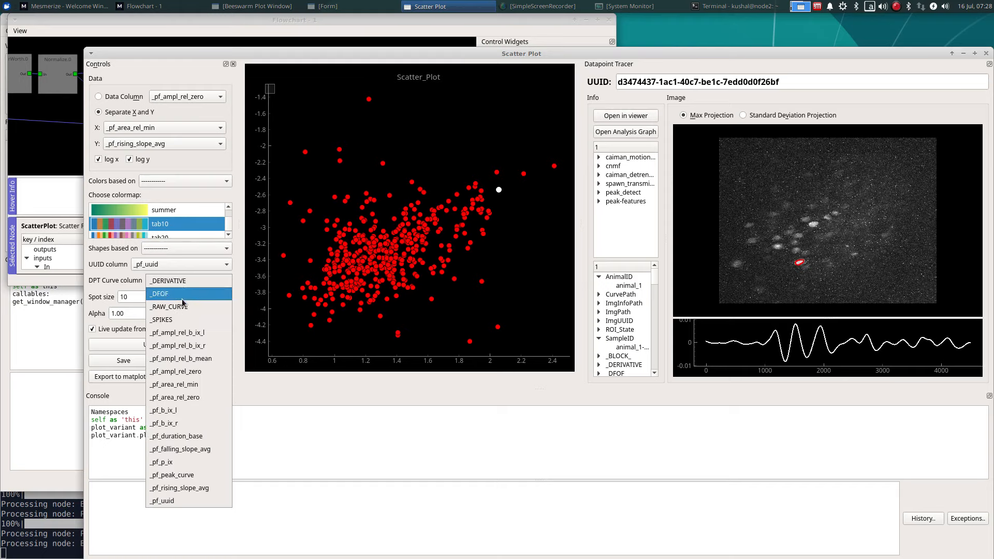
click(183, 294)
click(524, 174)
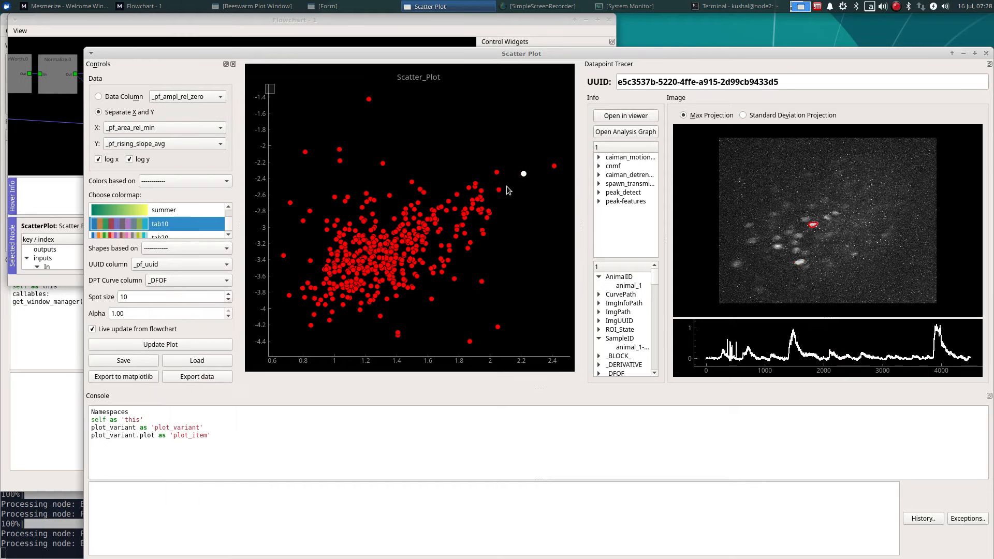
click(499, 190)
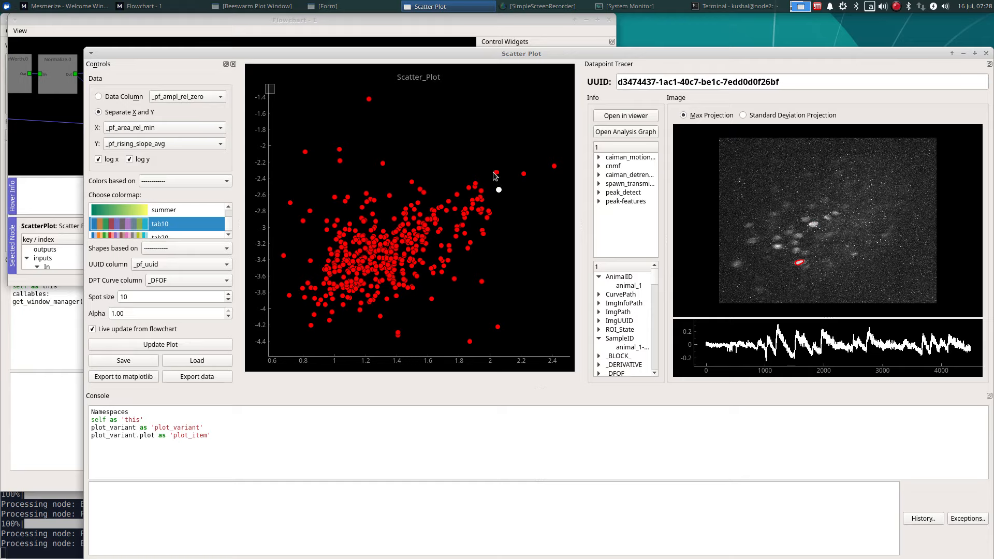
Step: Trace individual outlying datapoints along the upper edge of the scatter cloud to inspect their source regions and curves
click(496, 173)
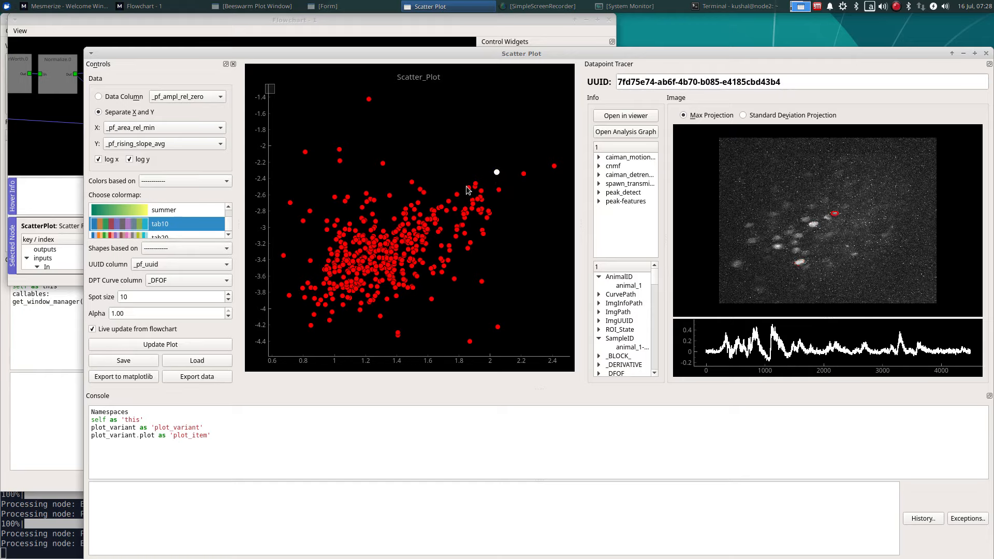
click(383, 164)
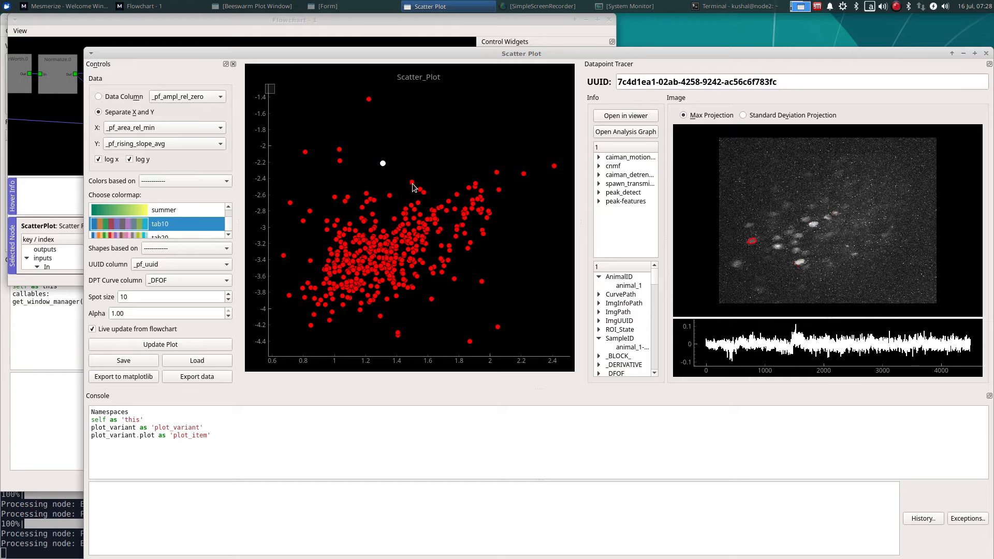
click(412, 181)
click(388, 195)
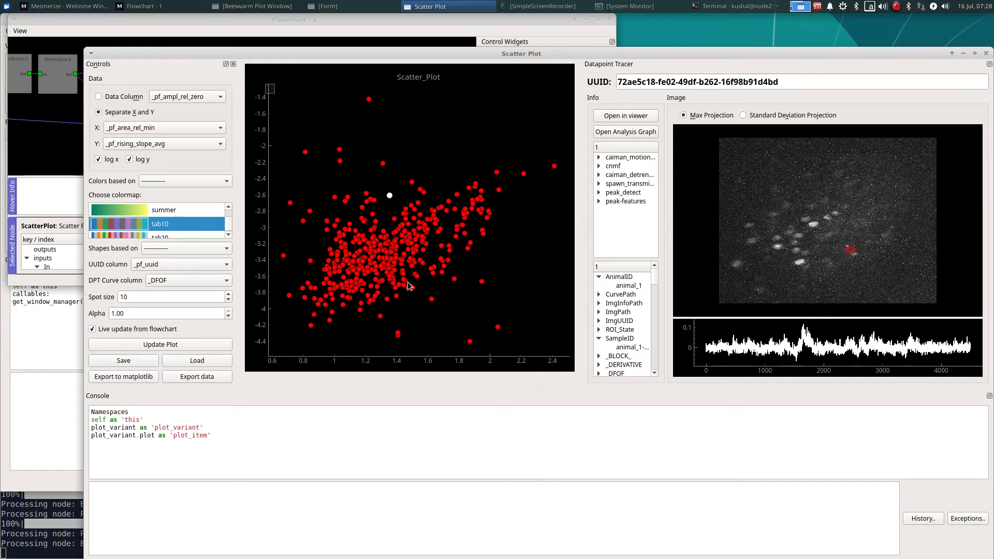
Step: Check the flowchart window, return to the scatter plot, and switch the datapoint tracer image to Standard Deviation Projection
click(42, 147)
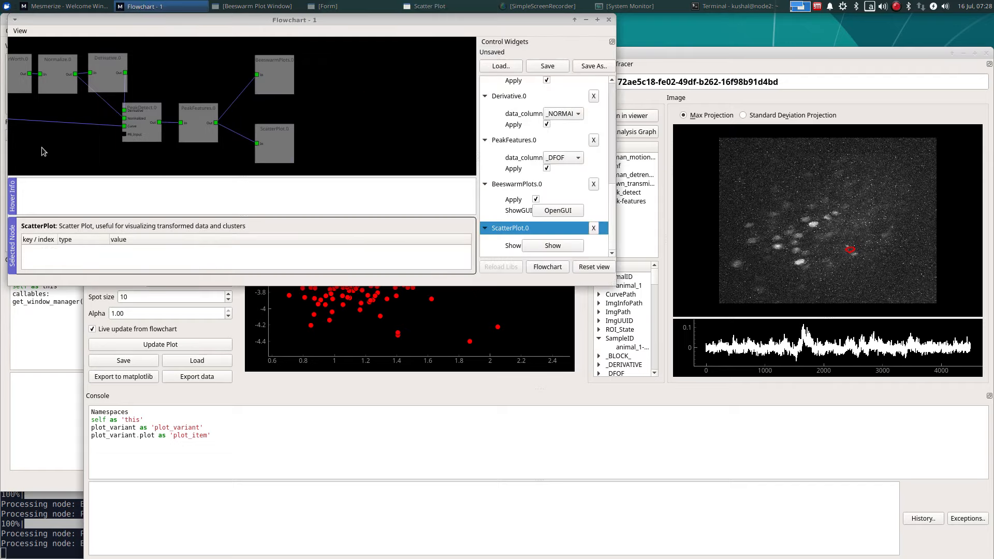
click(373, 351)
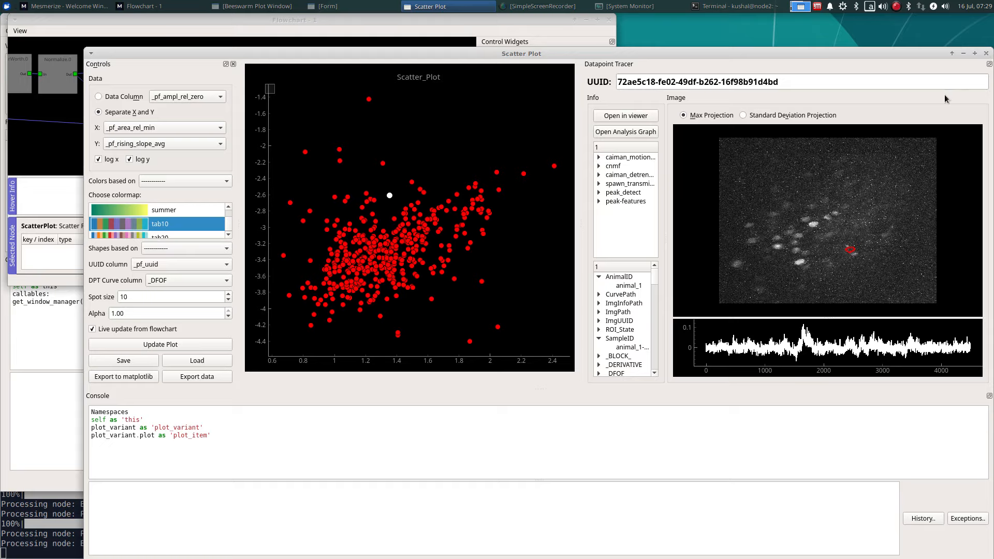
click(819, 117)
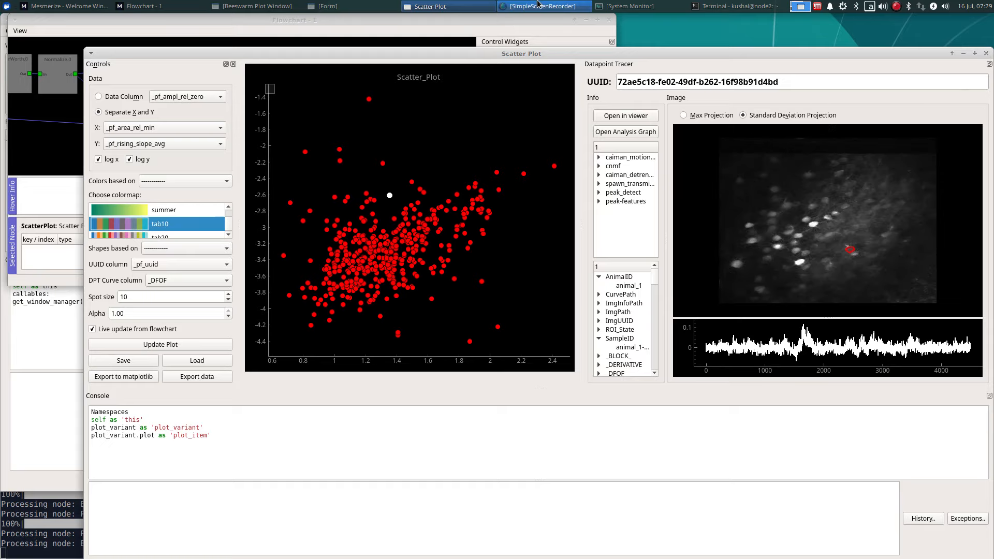